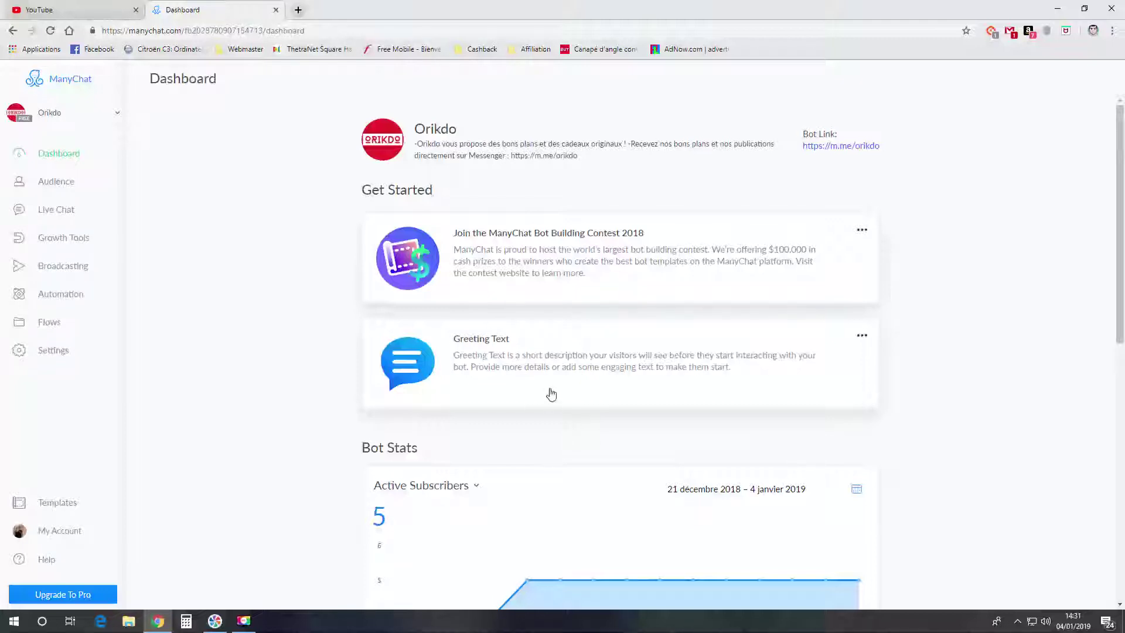
# Add the Facebook page "Web entrepreneur XYZ" as a new page and connect it to ManyChat
pyautogui.click(115, 112)
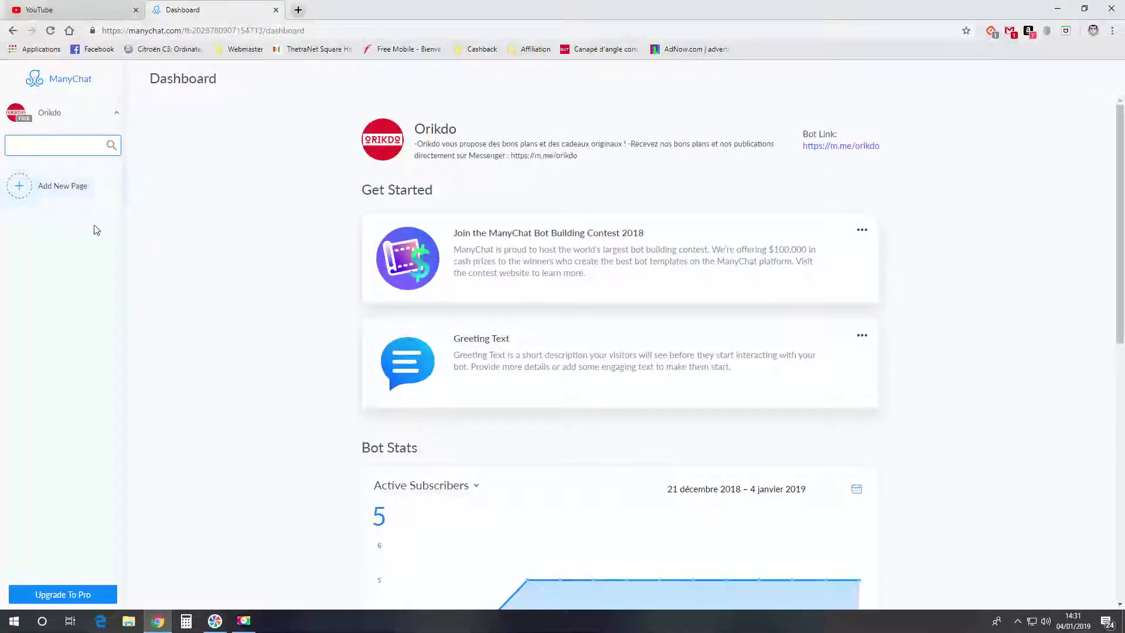
pyautogui.click(64, 195)
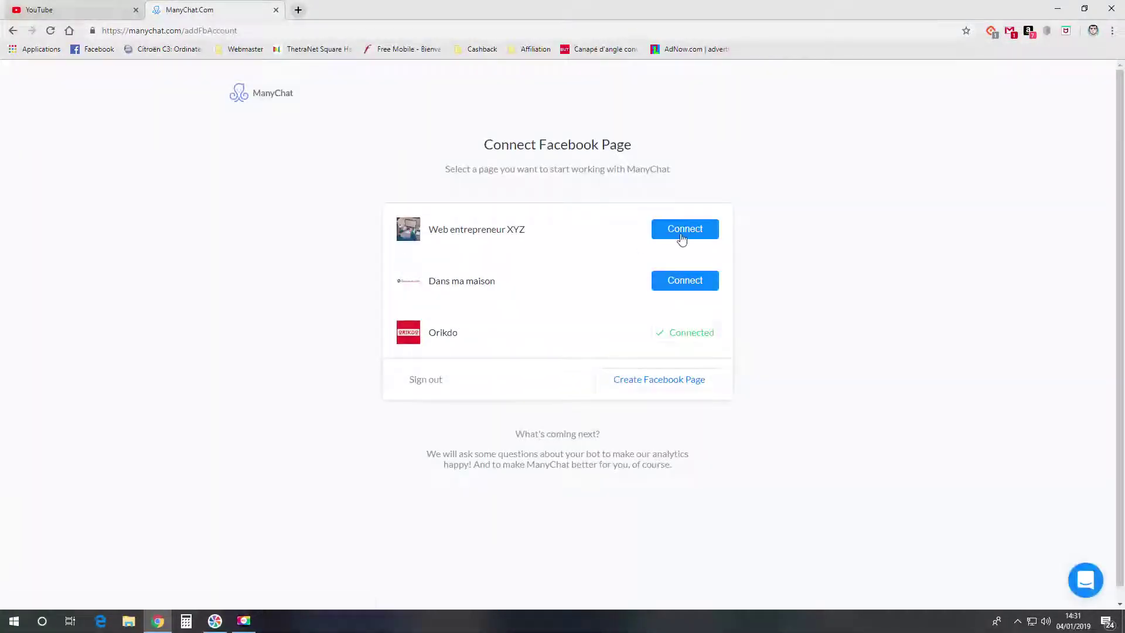
pyautogui.click(682, 233)
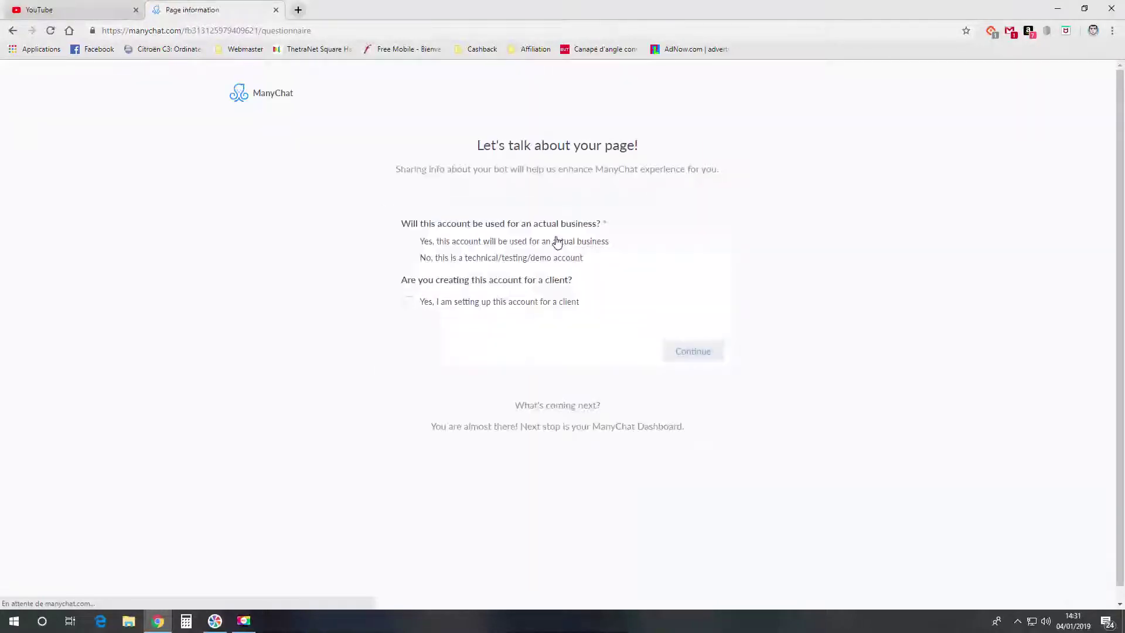
# Submit the page questionnaire as an actual business described as Infopreneurship, with the account set up for a client
pyautogui.scroll(-1, 564, 251)
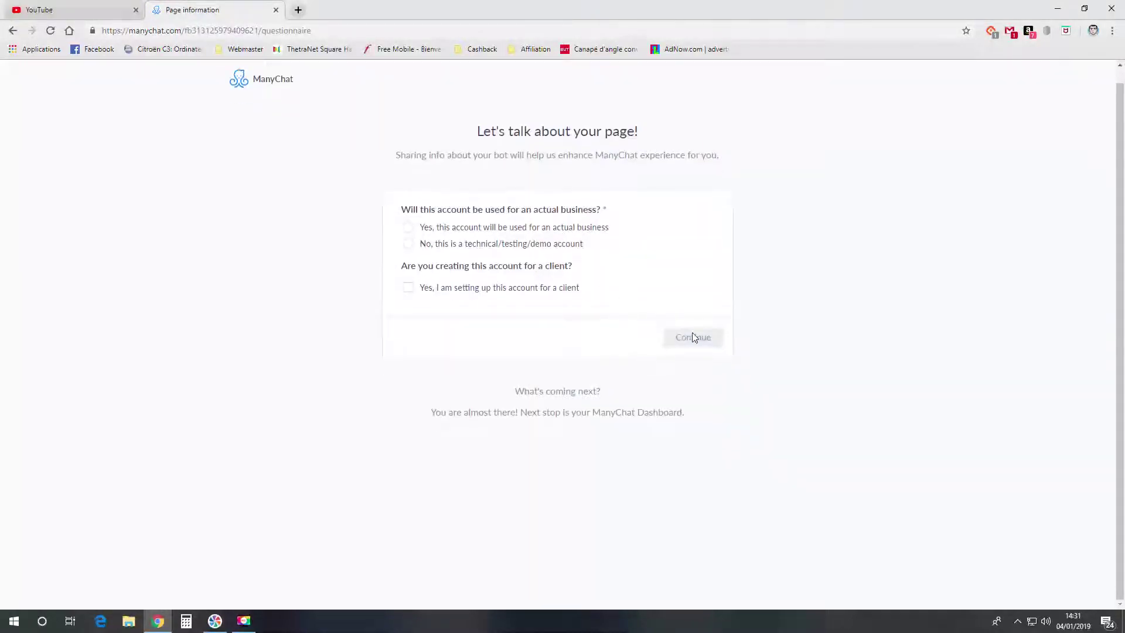
pyautogui.click(408, 287)
pyautogui.click(409, 244)
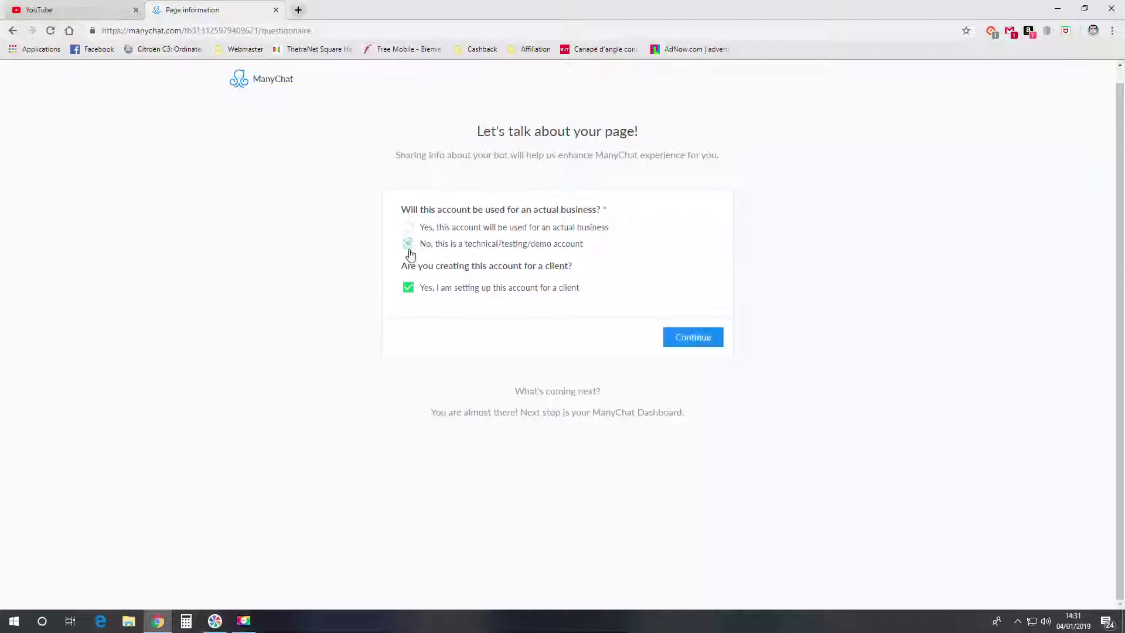
pyautogui.click(408, 228)
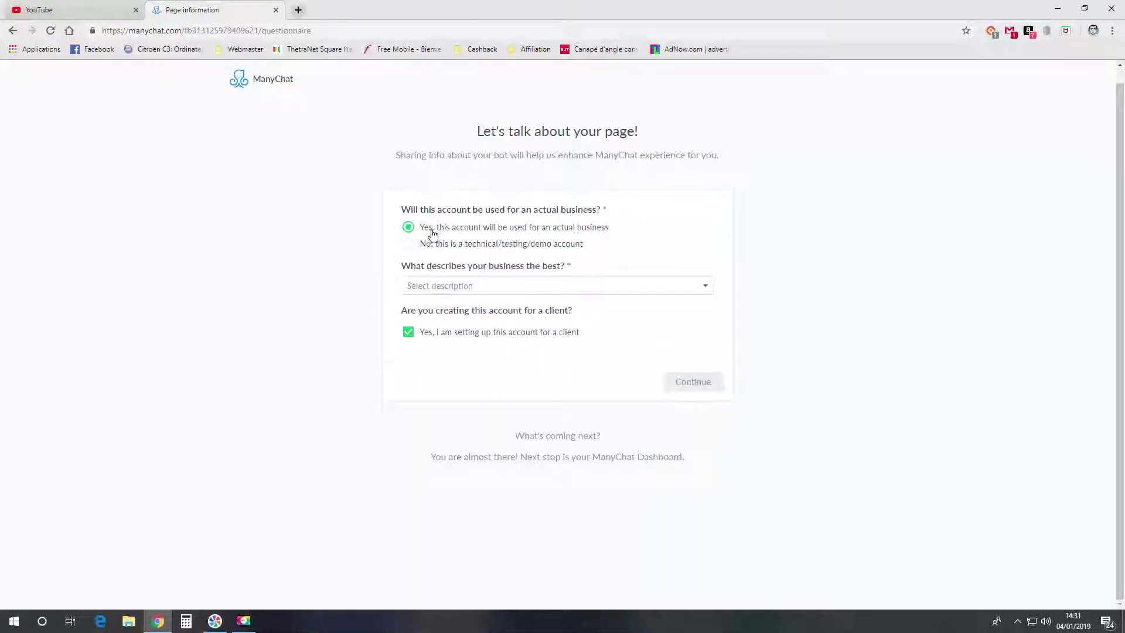
pyautogui.click(410, 245)
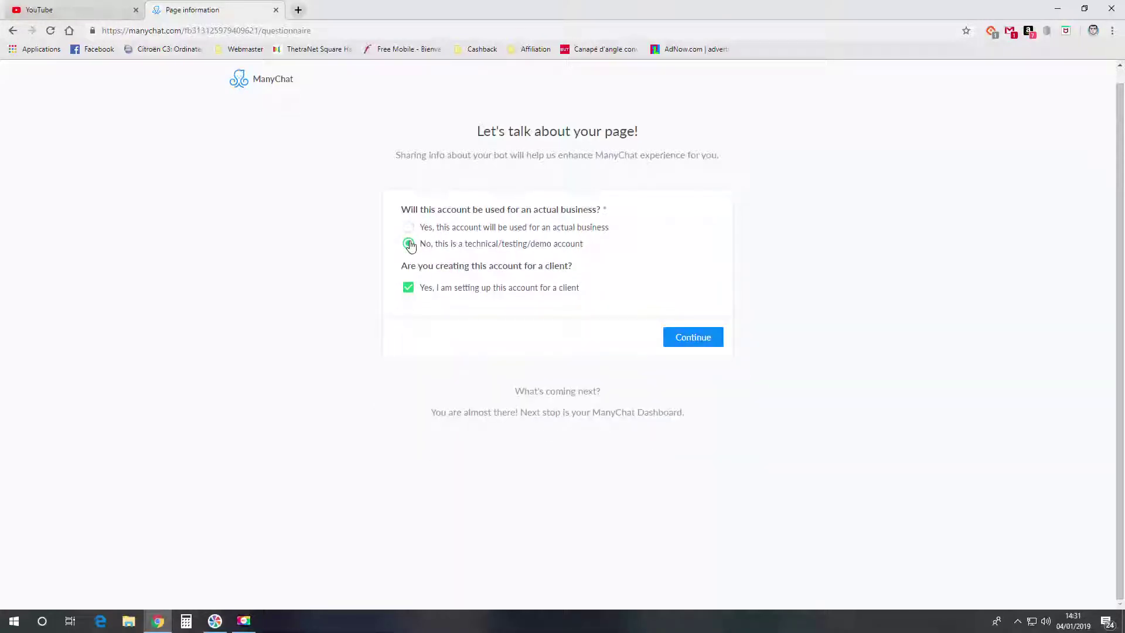
pyautogui.click(409, 228)
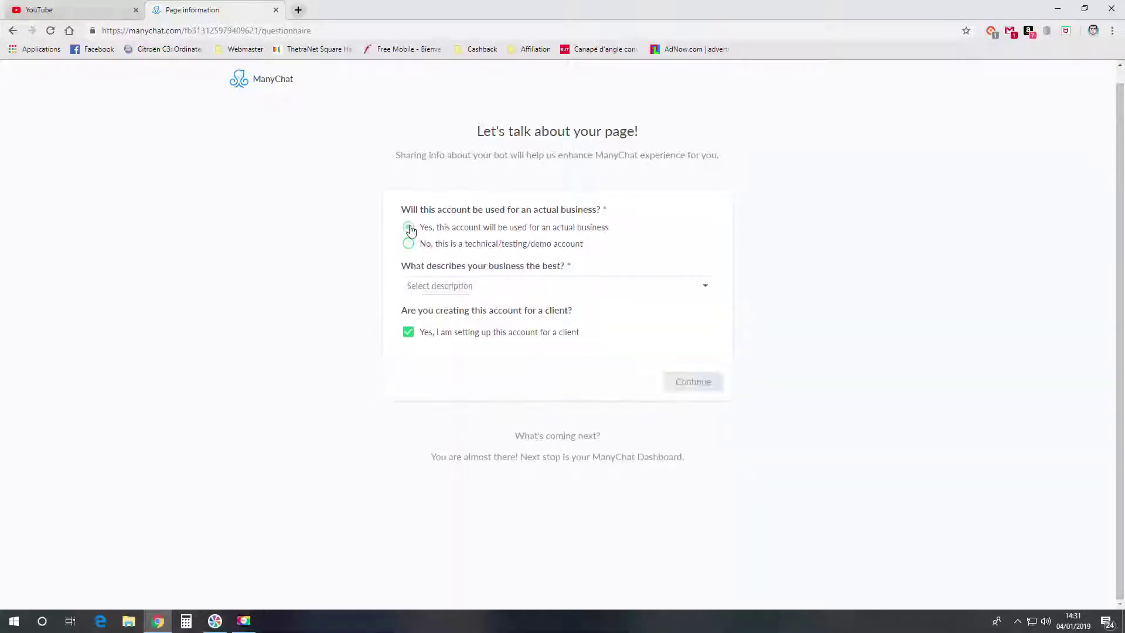
pyautogui.click(552, 291)
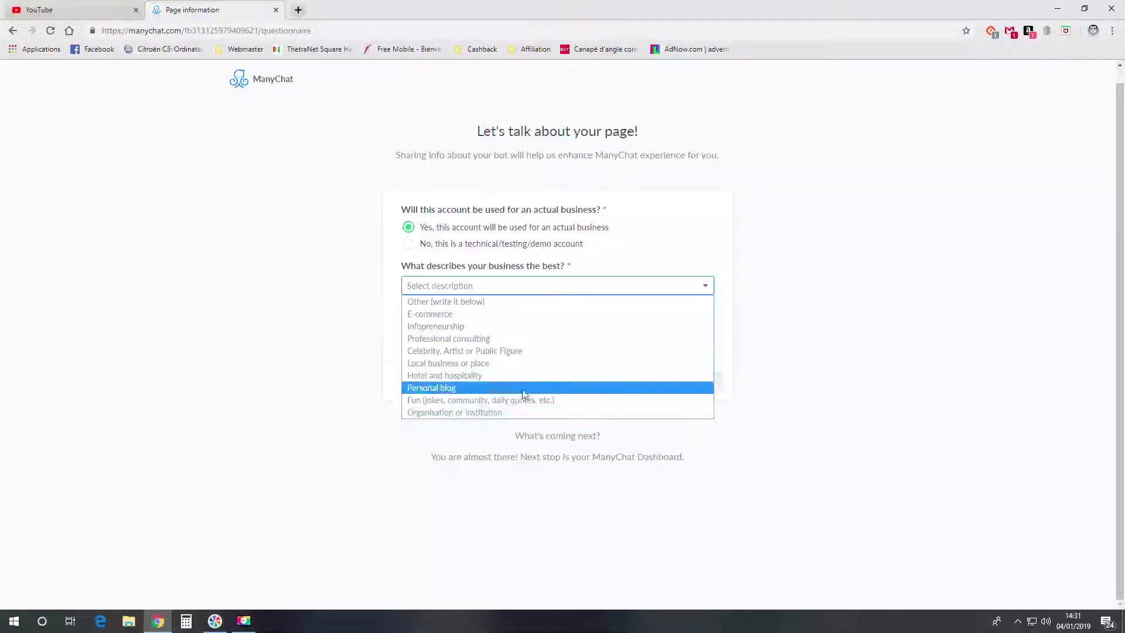
pyautogui.click(528, 323)
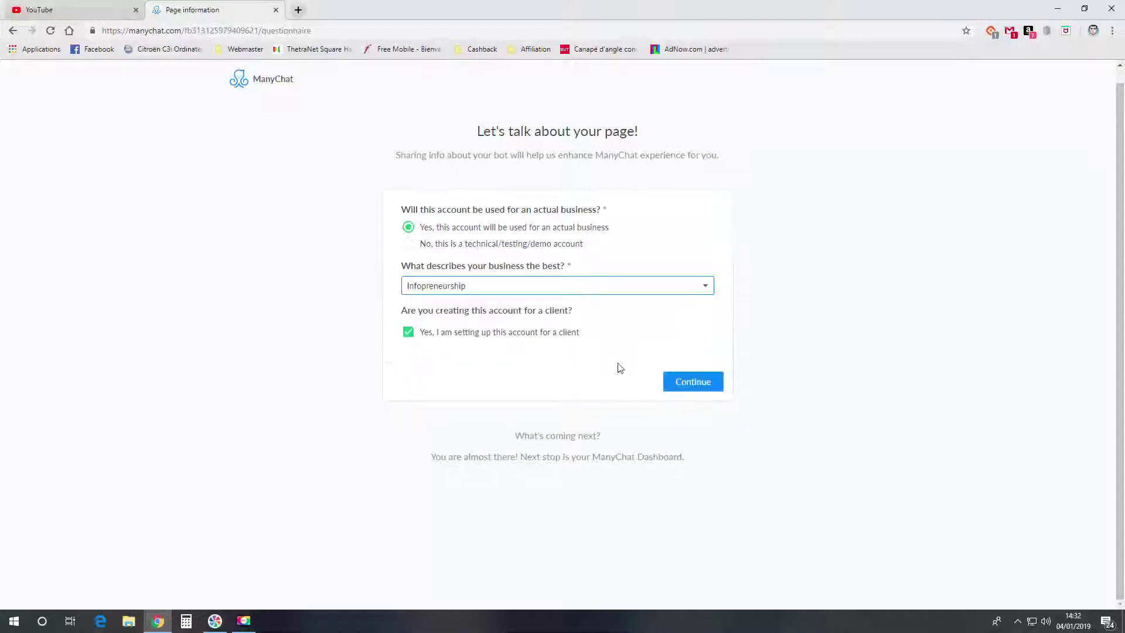
pyautogui.click(684, 387)
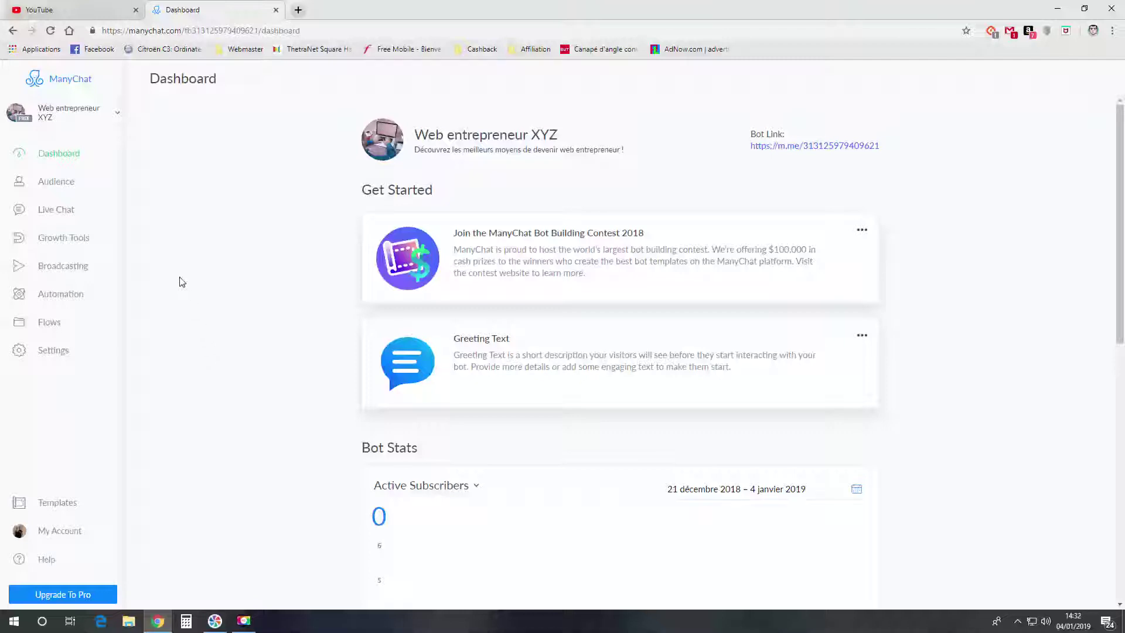
# Open the bot's main menu in the automation settings and add two menu items
pyautogui.click(79, 295)
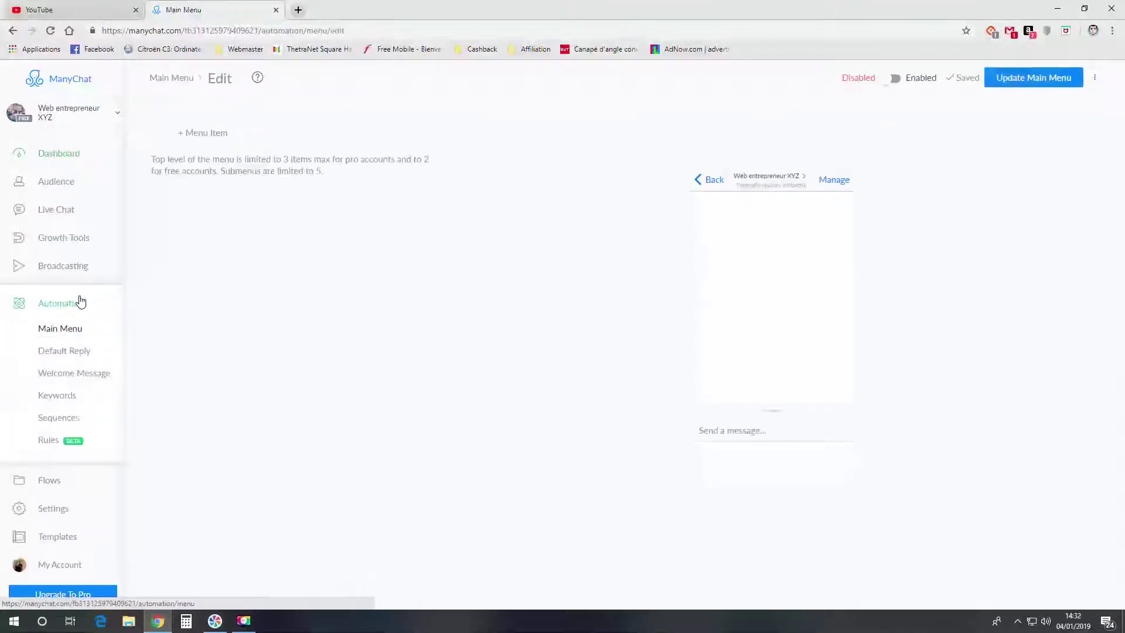
pyautogui.click(70, 330)
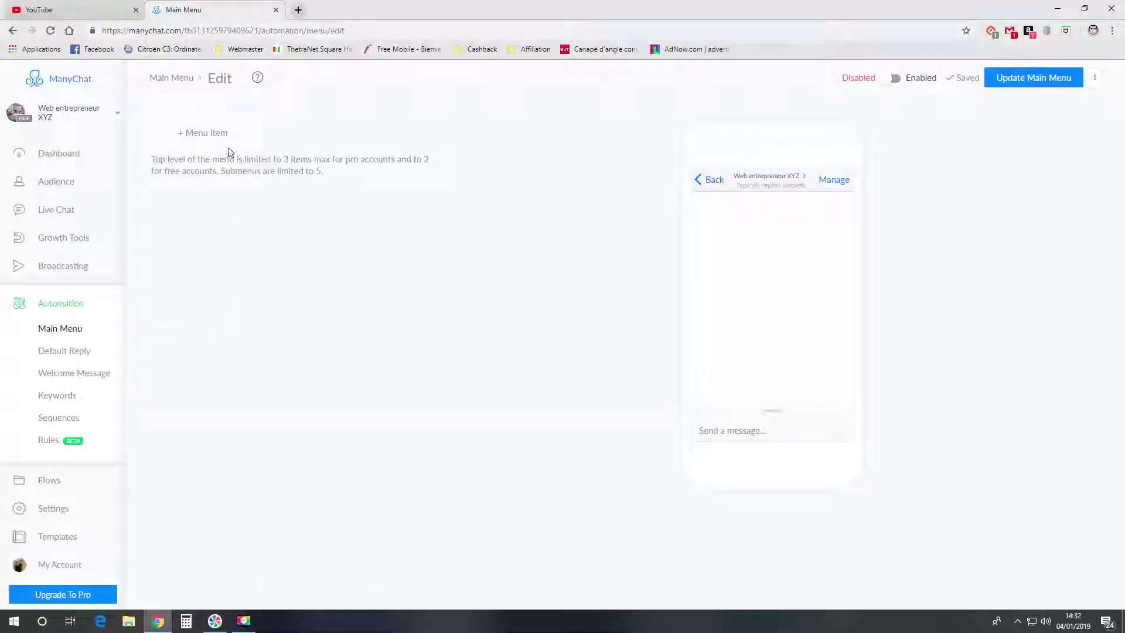
pyautogui.click(221, 132)
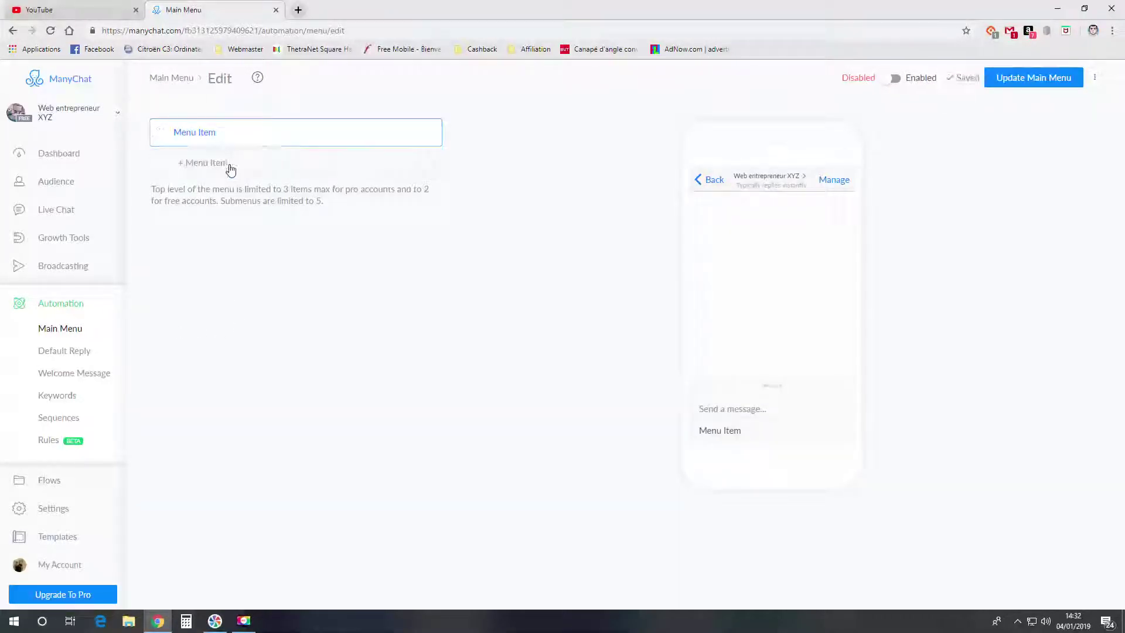
pyautogui.click(223, 169)
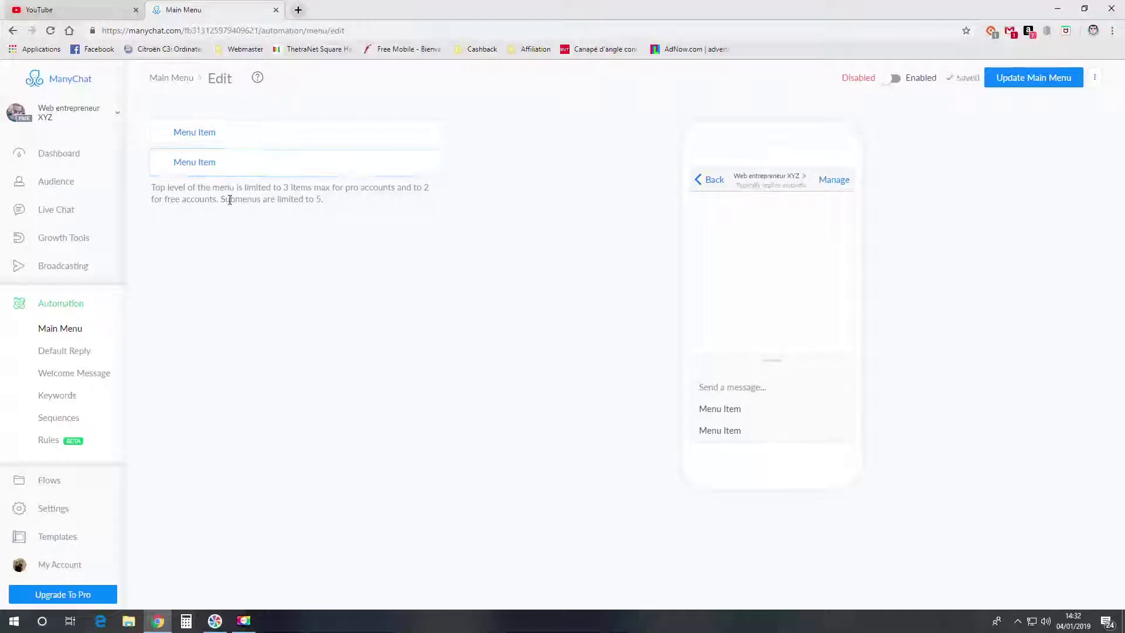
# Rename the first menu item as "Recevoir nos messages"
pyautogui.click(198, 133)
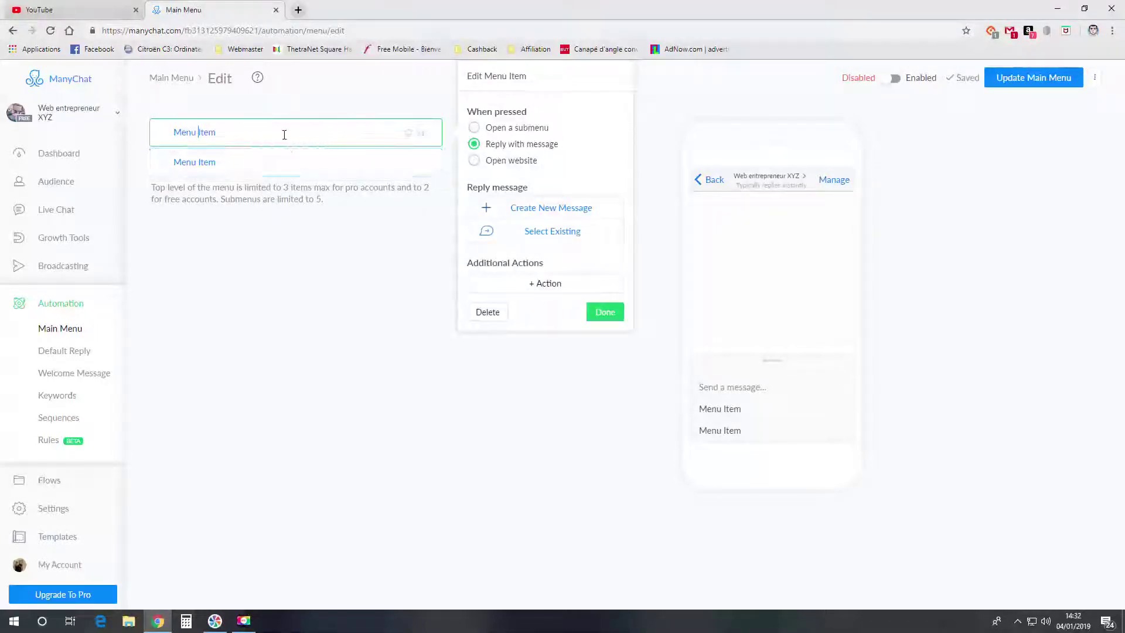
pyautogui.click(237, 133)
pyautogui.moveTo(237, 132); pyautogui.dragTo(174, 137)
pyautogui.write('Recevu')
pyautogui.write('ir nos message')
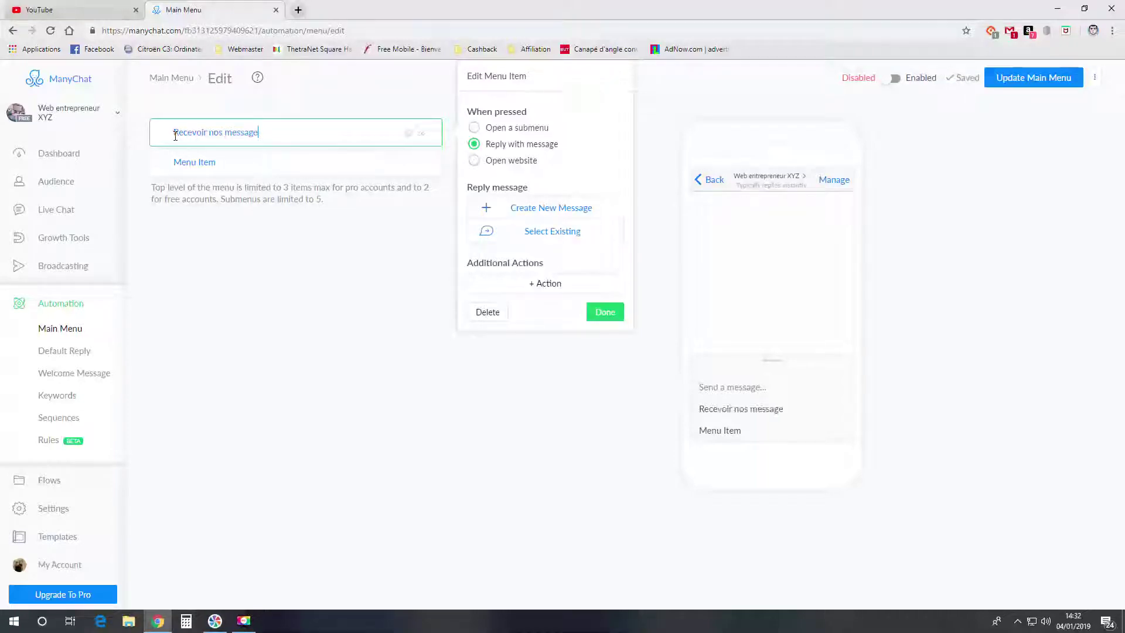
pyautogui.write('s')
# Rename the second menu item as "Ne plus recevoir nos messages"
pyautogui.click(240, 163)
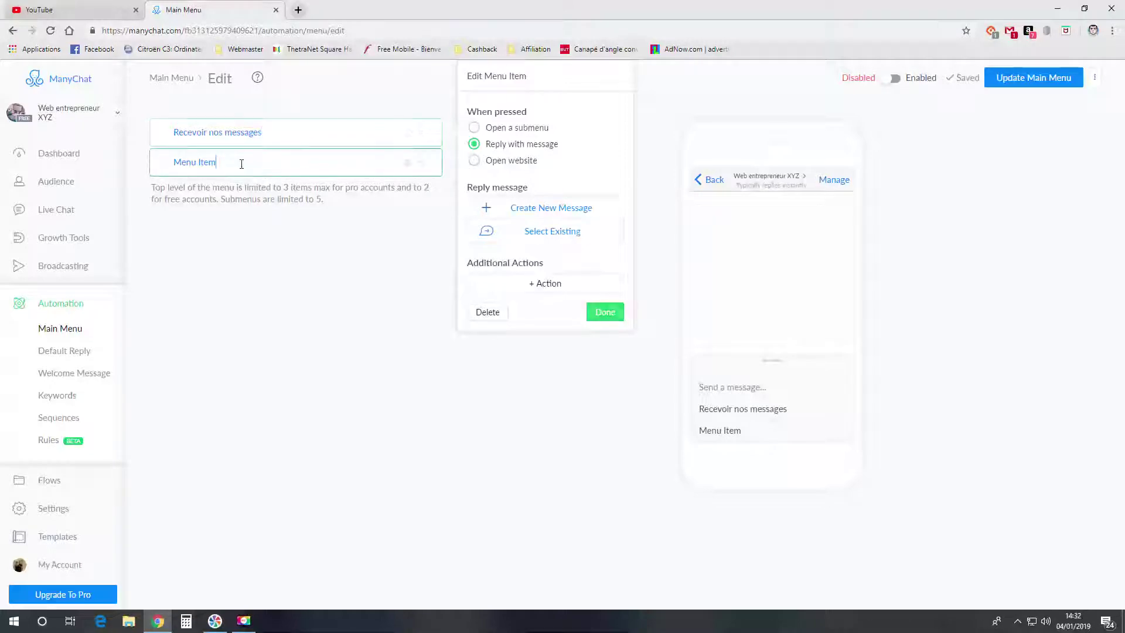
pyautogui.moveTo(217, 163); pyautogui.dragTo(169, 177)
pyautogui.write('Ne plus ')
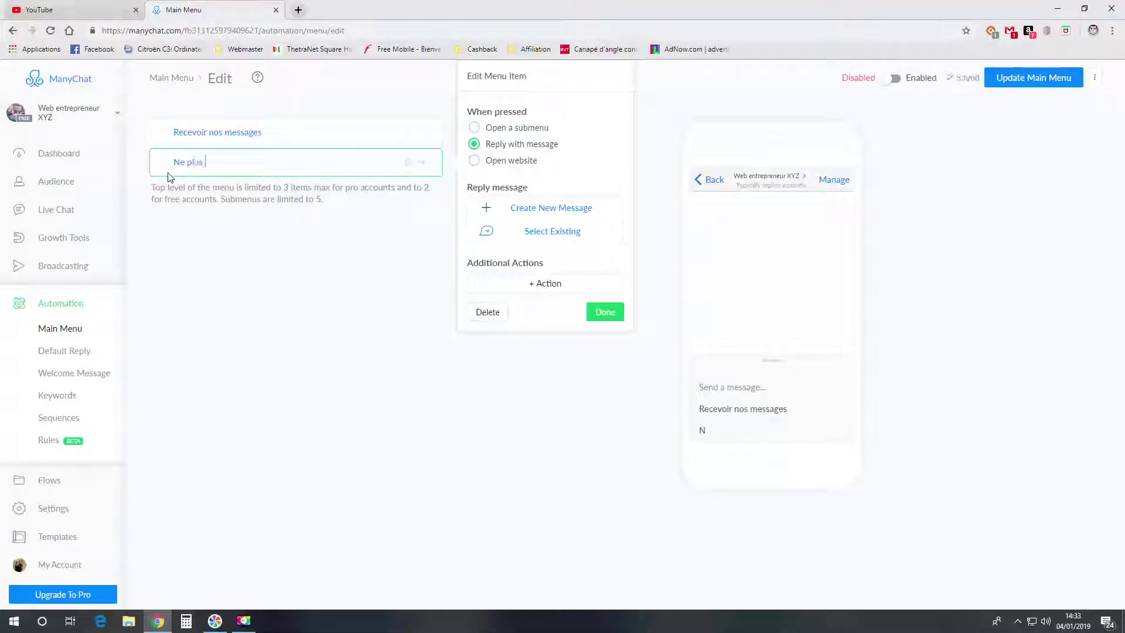
pyautogui.write('recevoir nos messages')
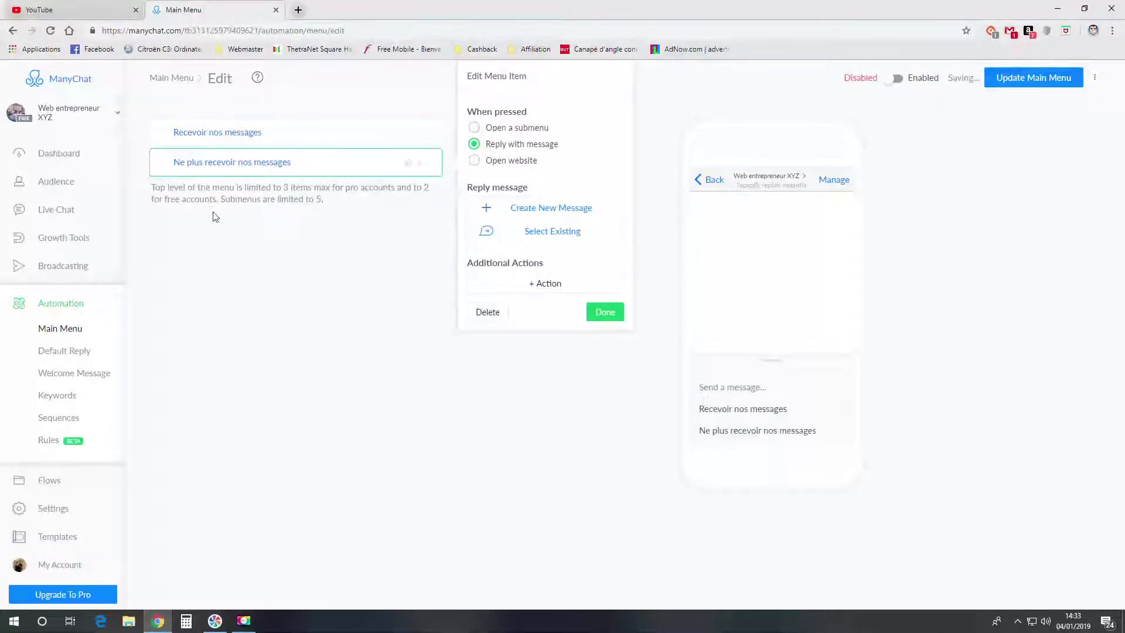
pyautogui.click(230, 242)
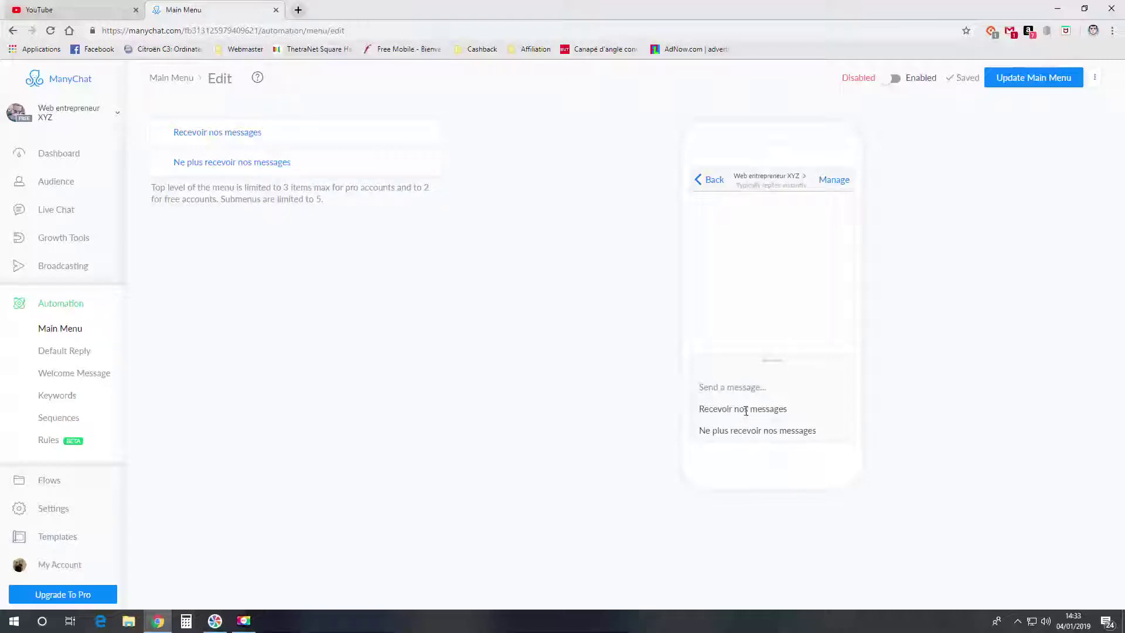
# Add the additional action "Subscribe to bot" to the "Recevoir nos messages" menu item
pyautogui.click(354, 133)
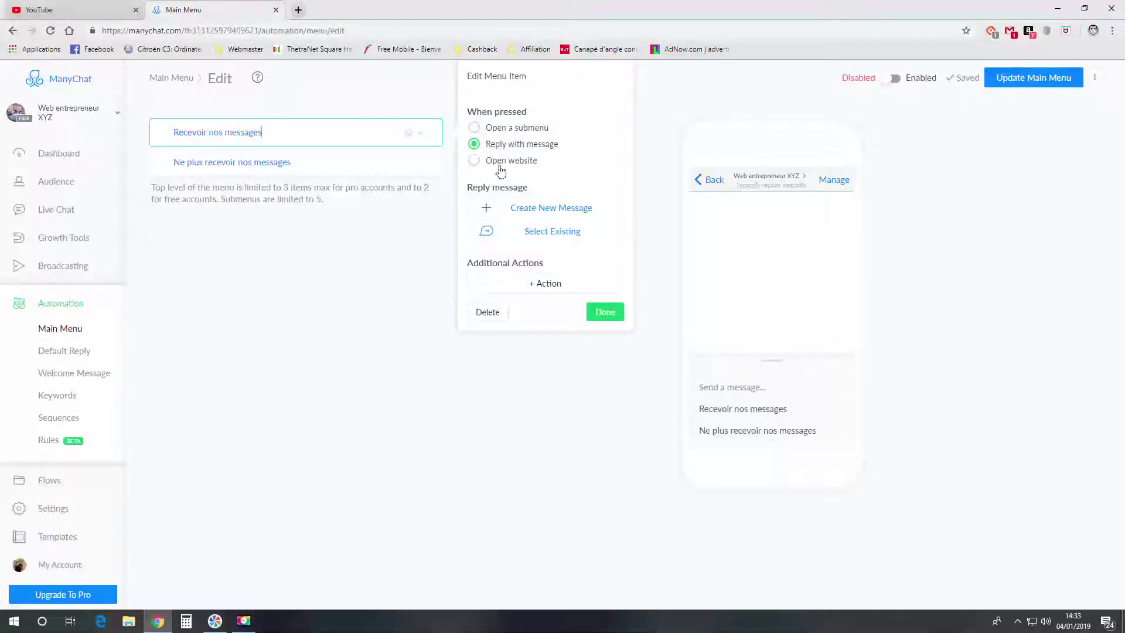
pyautogui.click(537, 287)
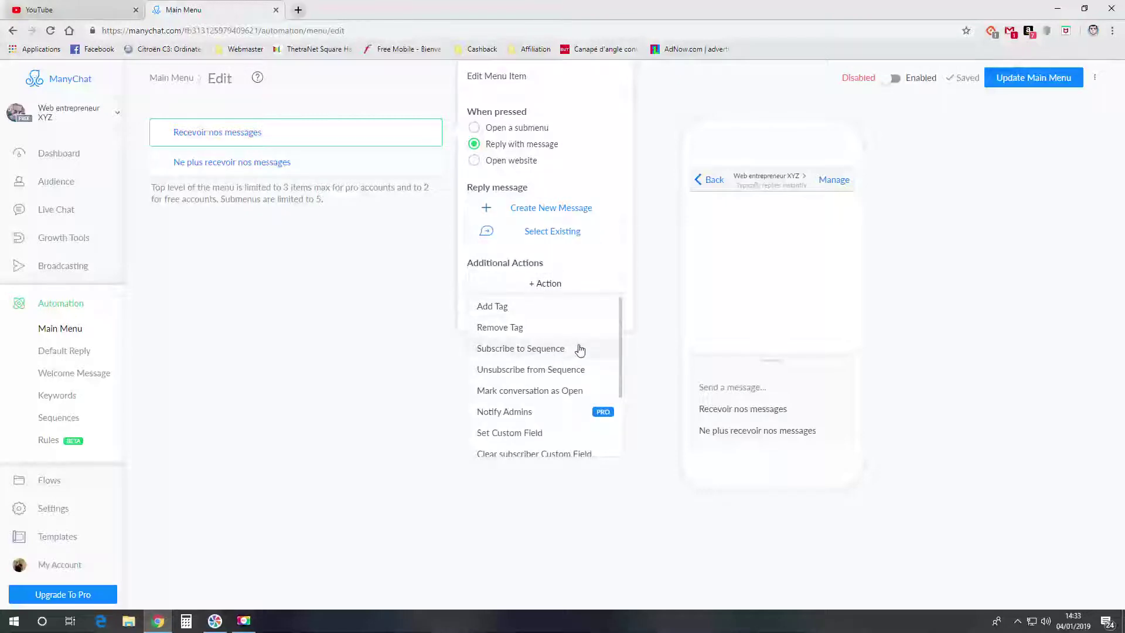
pyautogui.scroll(-2, 580, 348)
pyautogui.scroll(2, 562, 357)
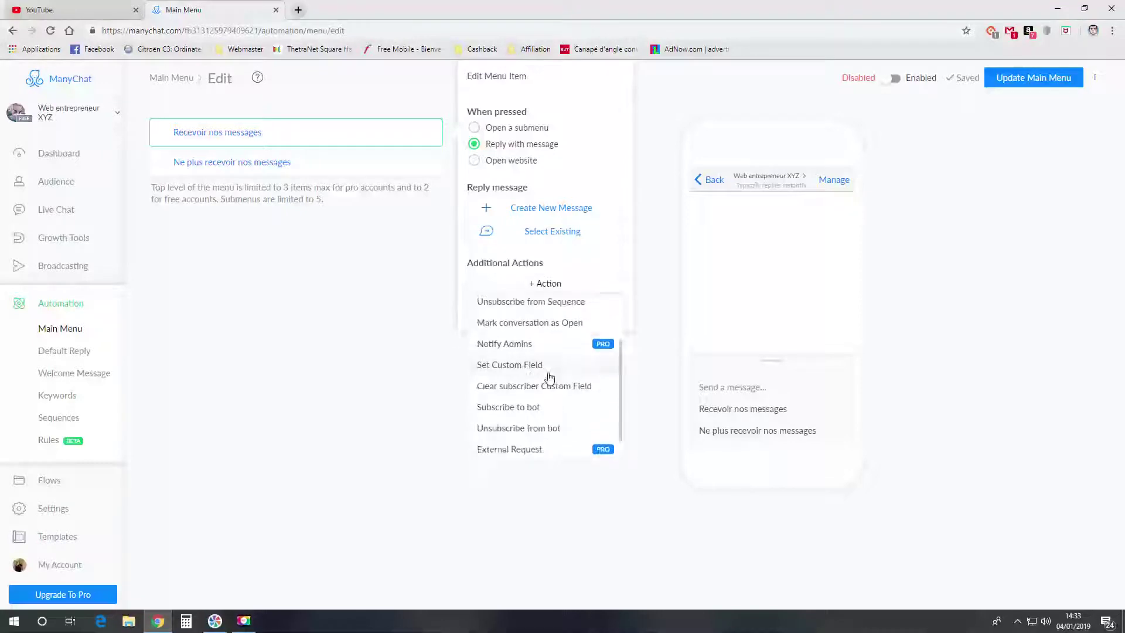
pyautogui.scroll(-2, 557, 419)
pyautogui.scroll(3, 532, 389)
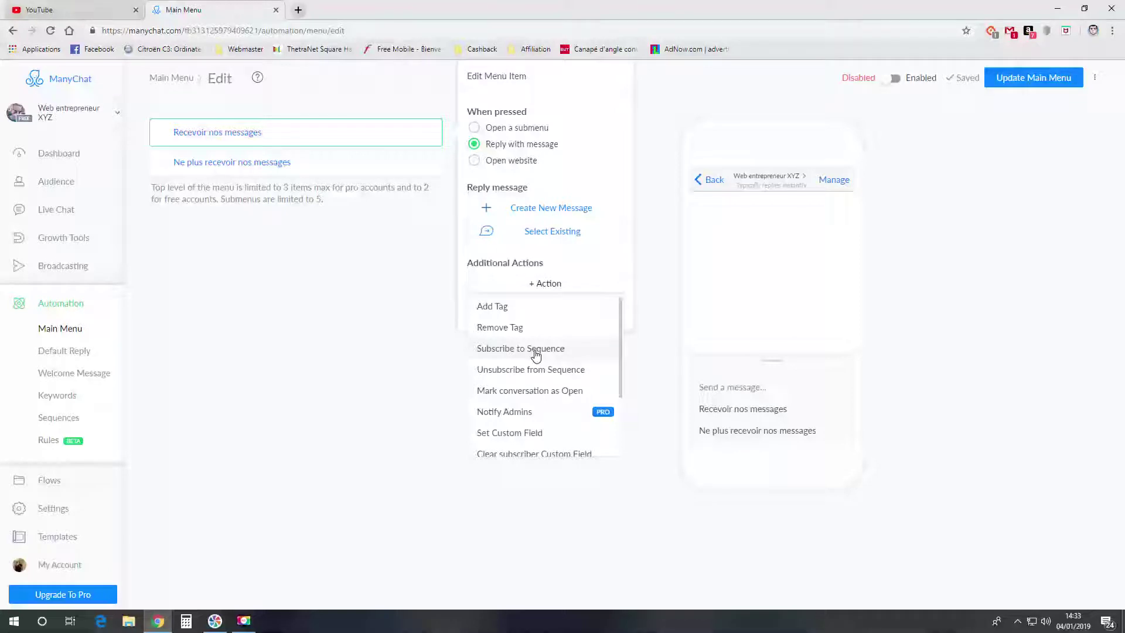
pyautogui.scroll(-3, 537, 357)
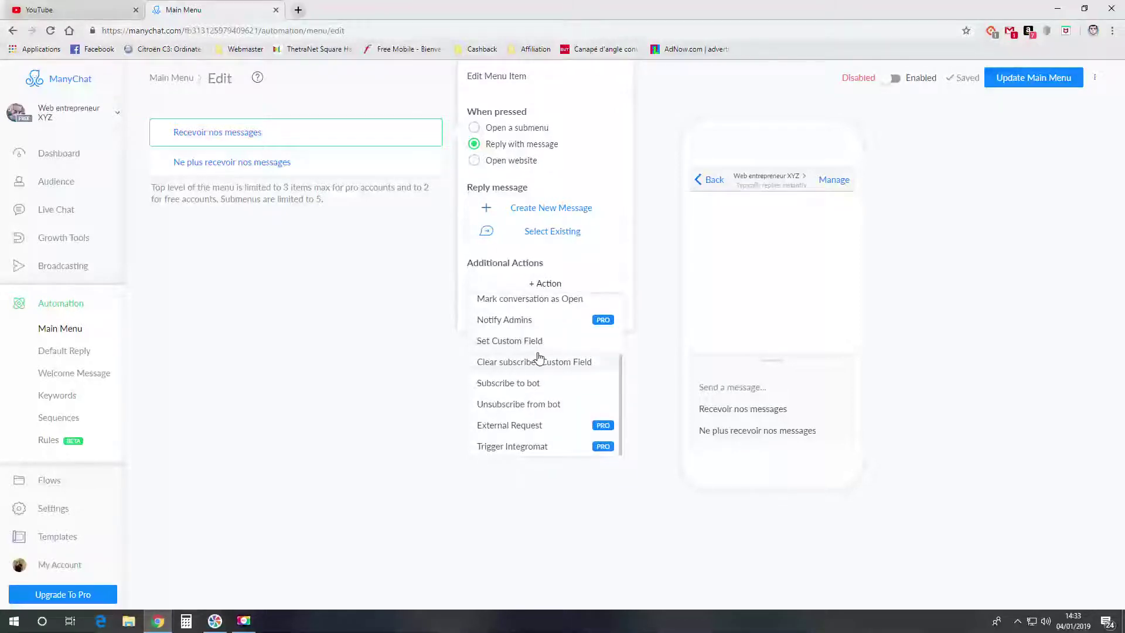
pyautogui.click(551, 384)
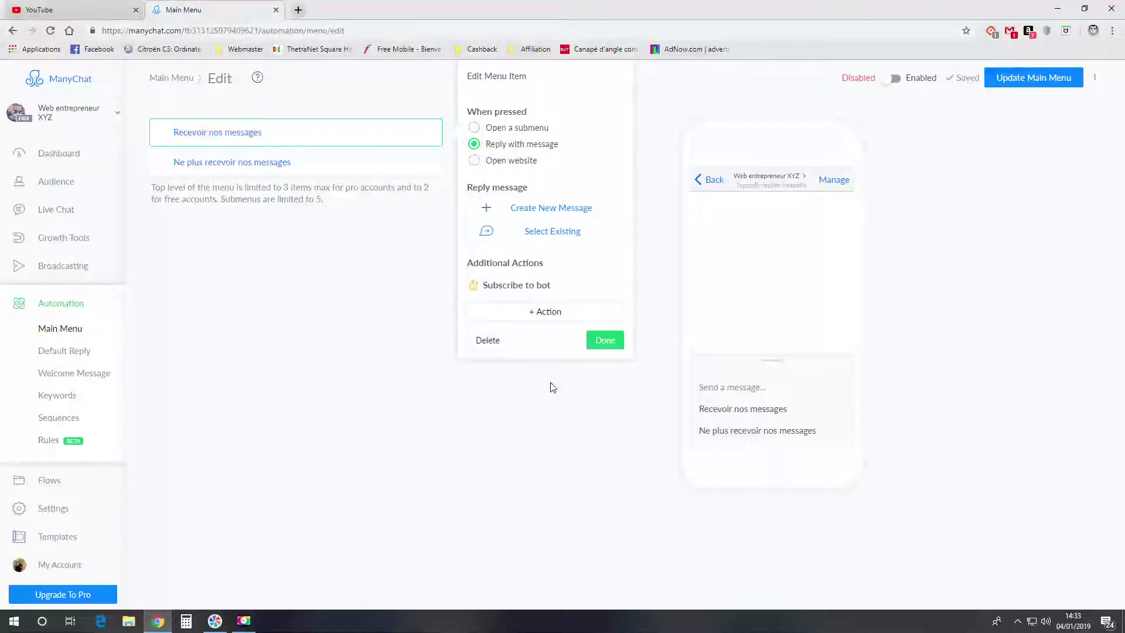
pyautogui.click(603, 343)
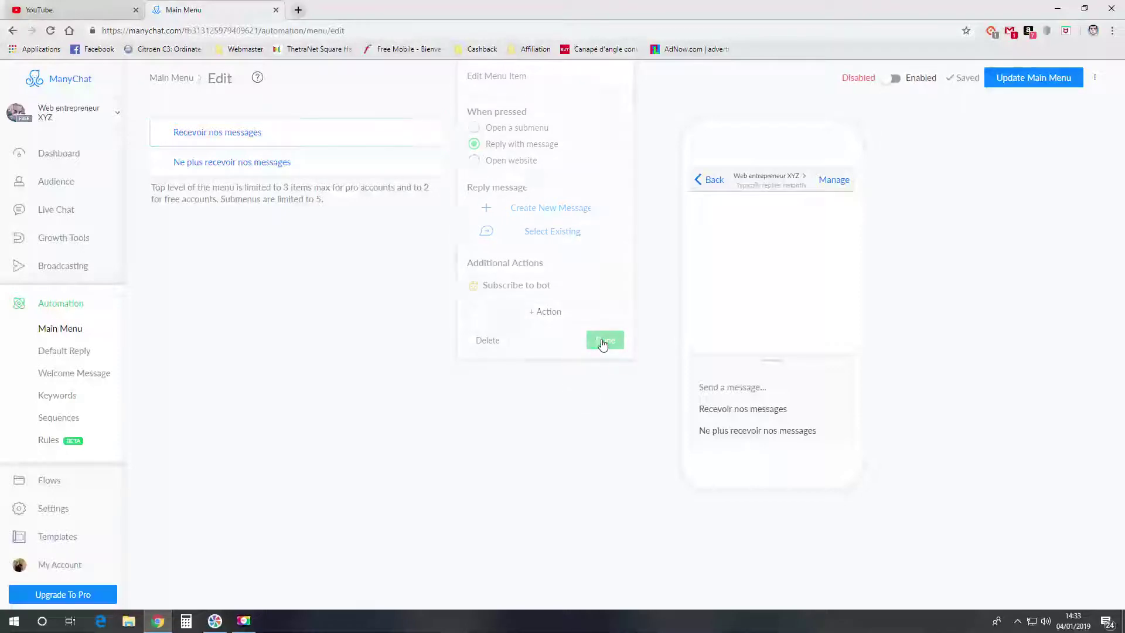
# Add the additional action "Unsubscribe from bot" to the "Ne plus recevoir nos messages" menu item
pyautogui.click(310, 164)
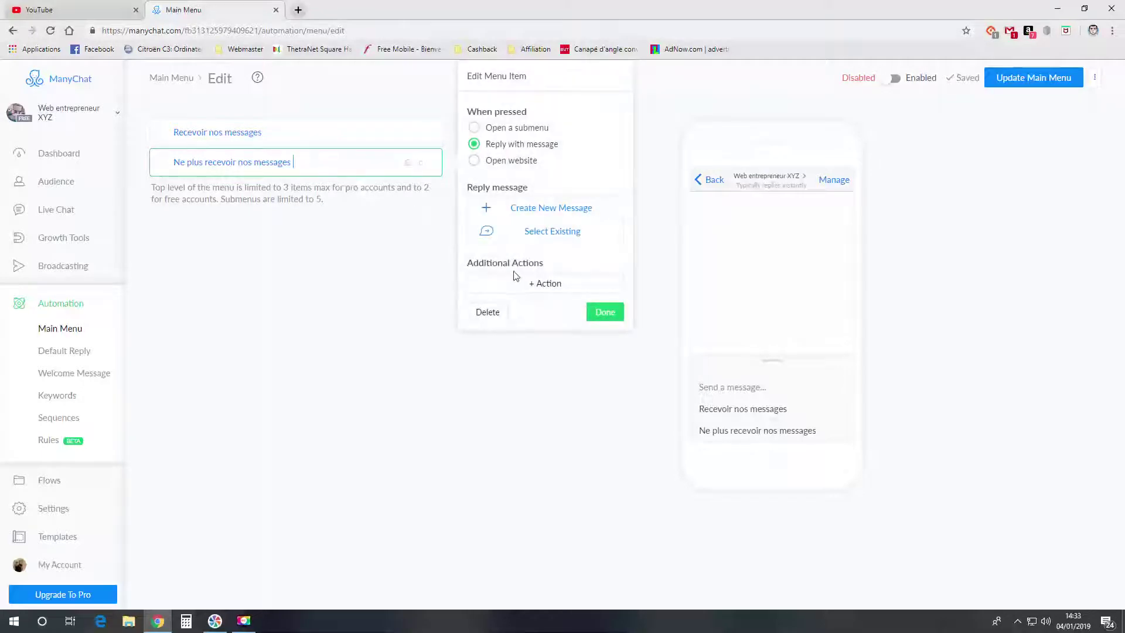
pyautogui.click(536, 284)
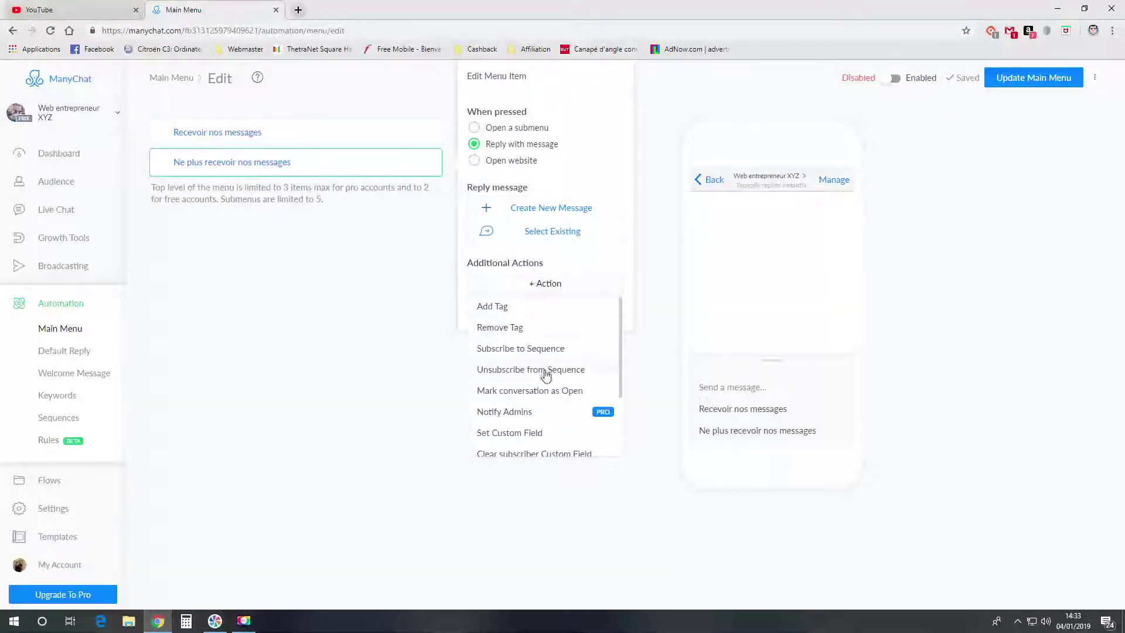
pyautogui.scroll(-2, 545, 373)
pyautogui.click(543, 404)
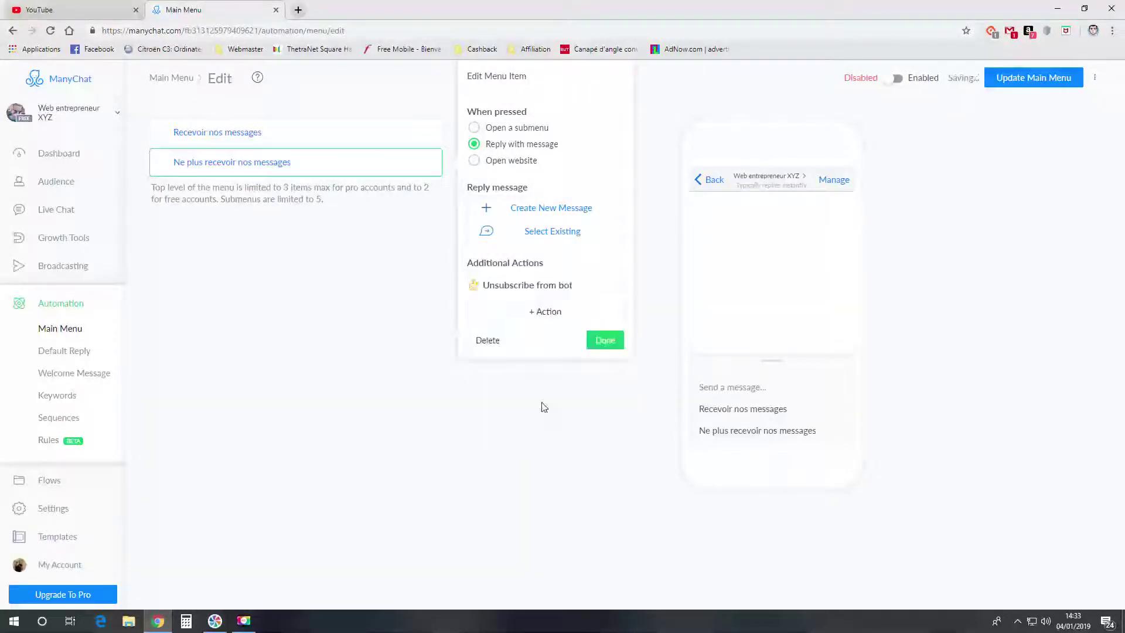
pyautogui.click(604, 341)
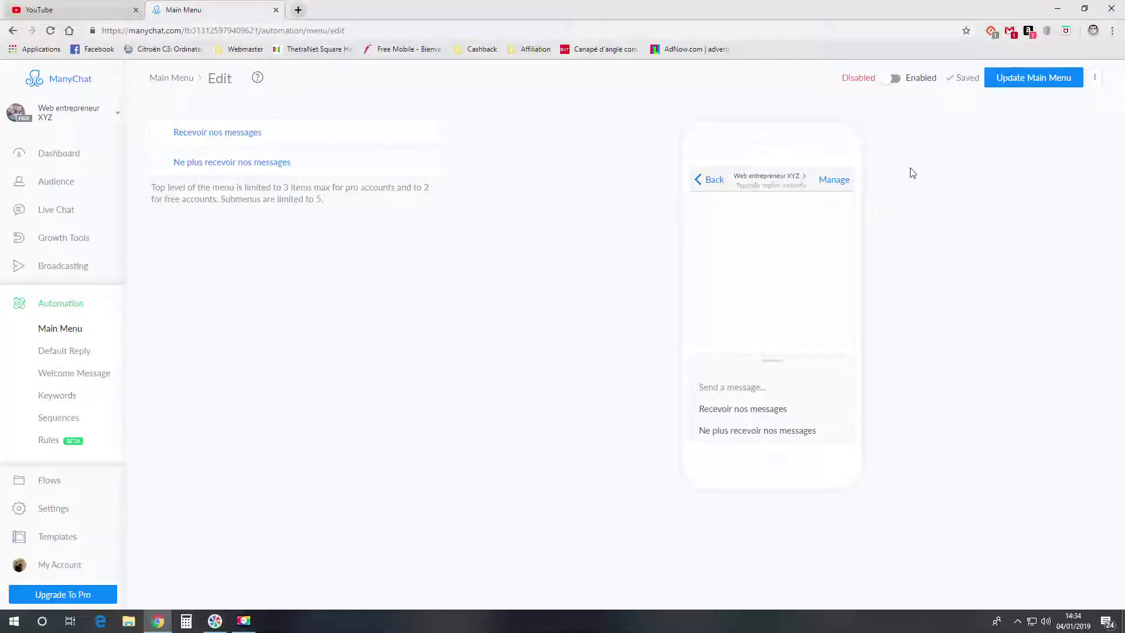
# Enable the main menu and try to update it
pyautogui.click(895, 79)
pyautogui.click(1019, 78)
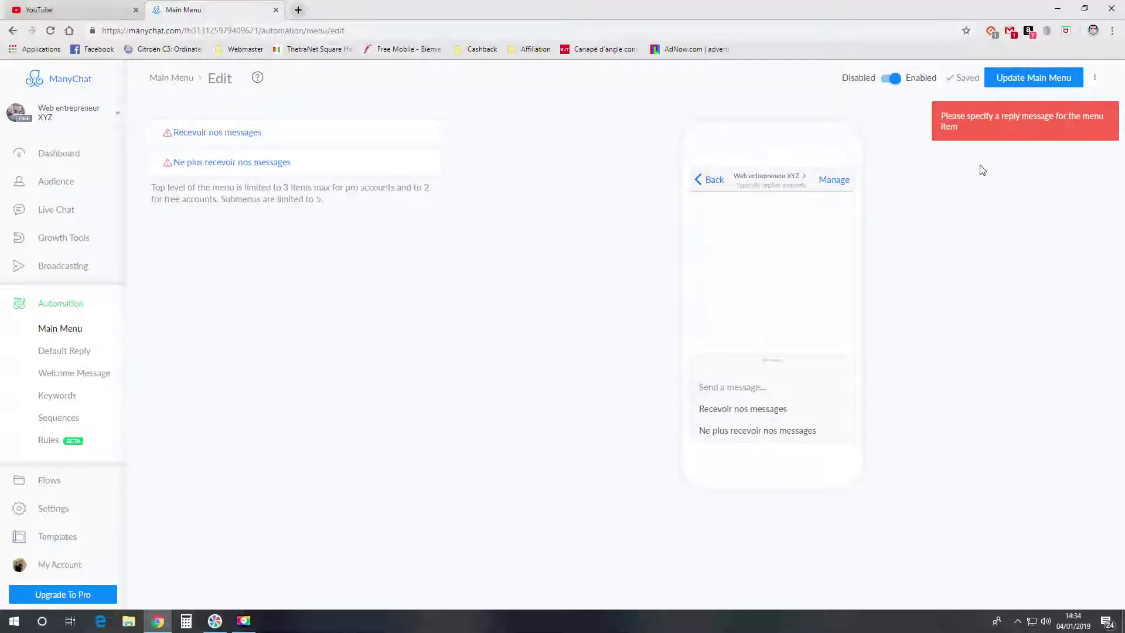
# Create and publish the reply message "Merci à partir de maintenant vous allez recevoir nos messages ;) !" for the "Recevoir nos messages" menu item
pyautogui.click(293, 130)
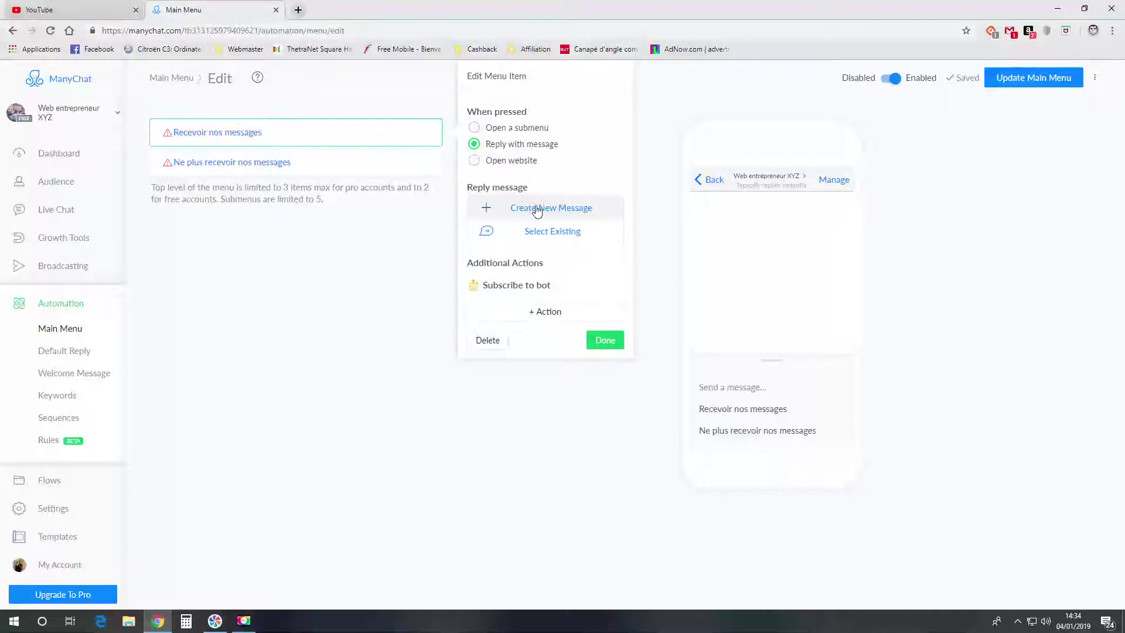
pyautogui.click(537, 212)
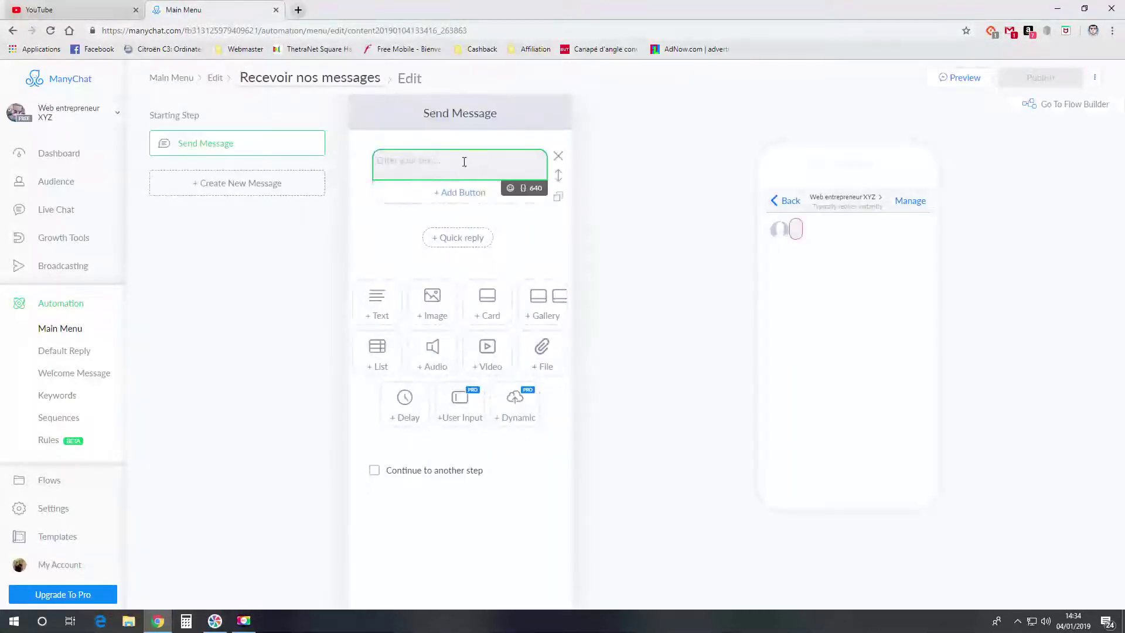
pyautogui.write('Merci à ')
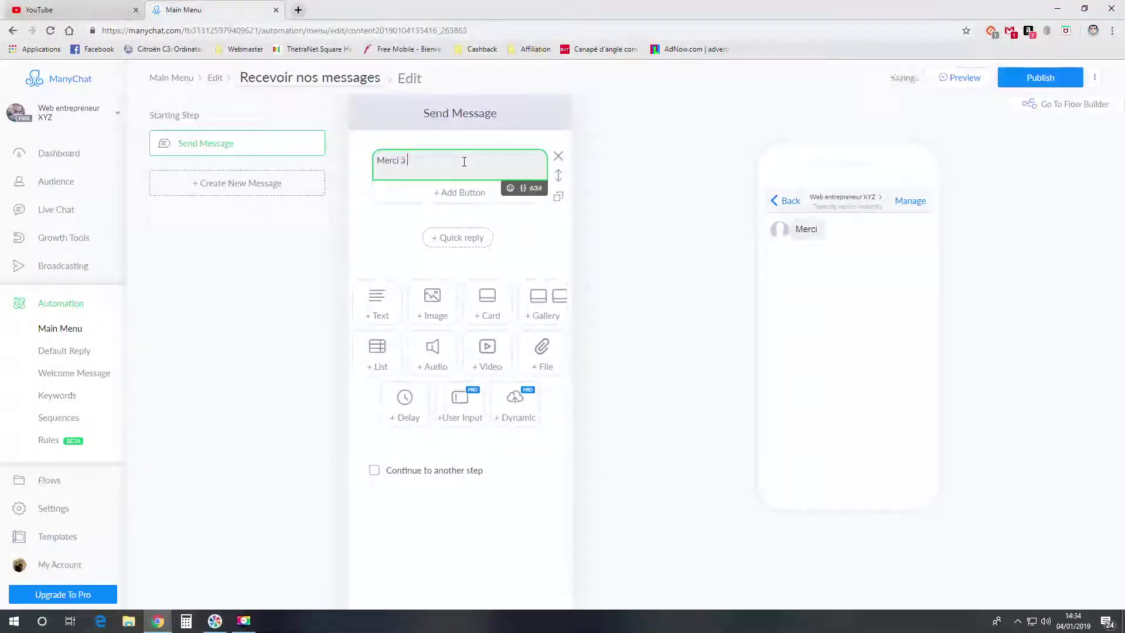
pyautogui.write('partir de mainten')
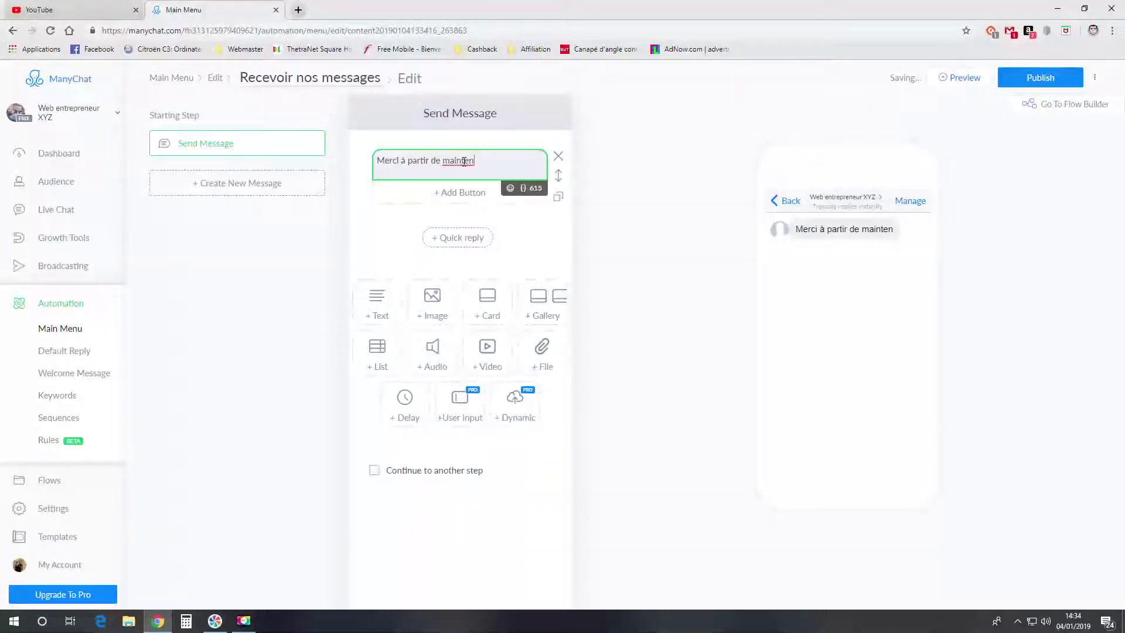
pyautogui.write('ant vous ')
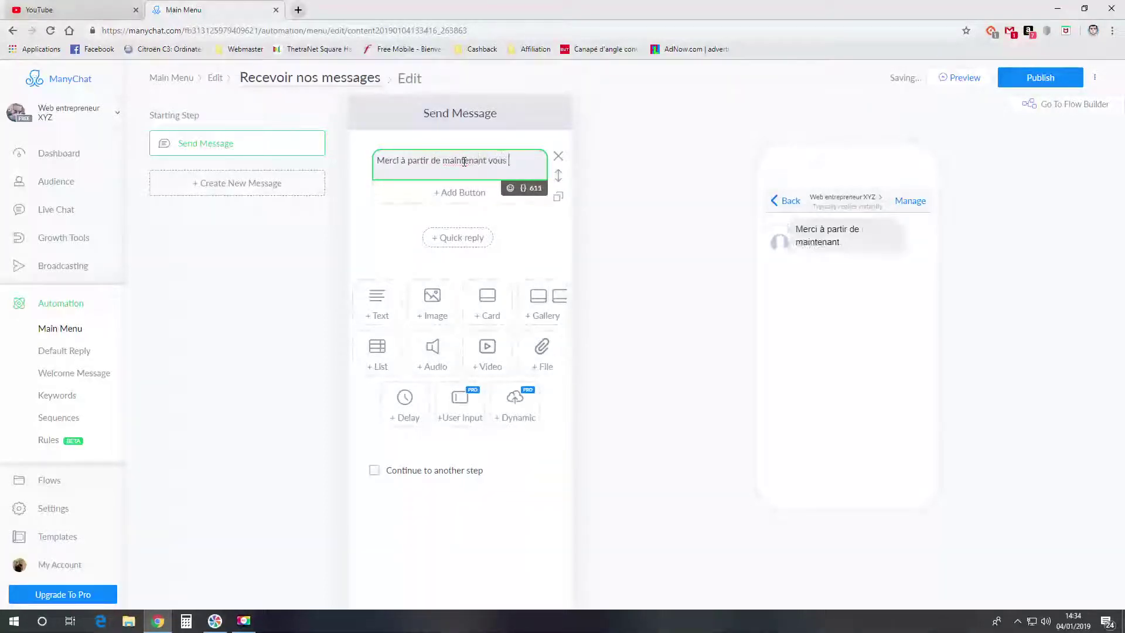
pyautogui.write('allez recevoir ')
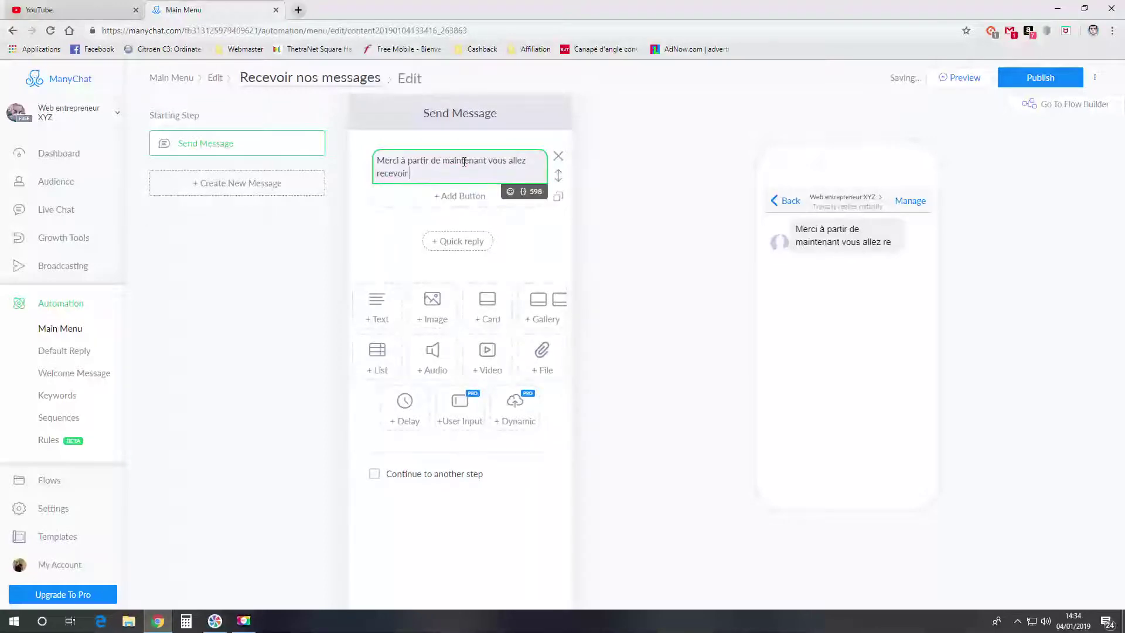
pyautogui.write('nos messages ')
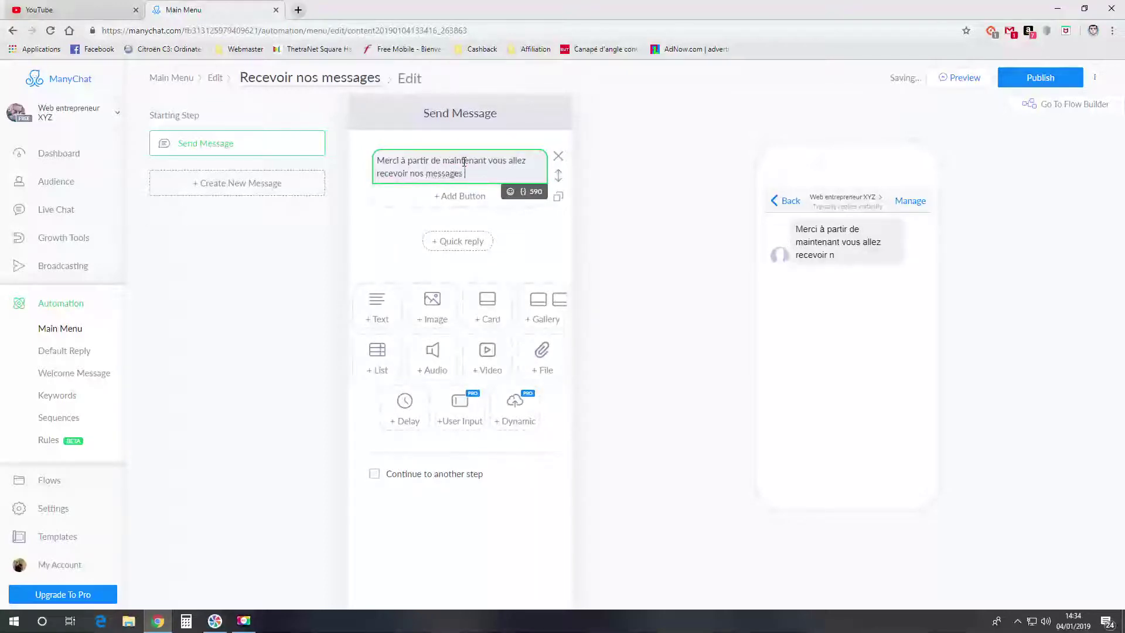
pyautogui.write(':')
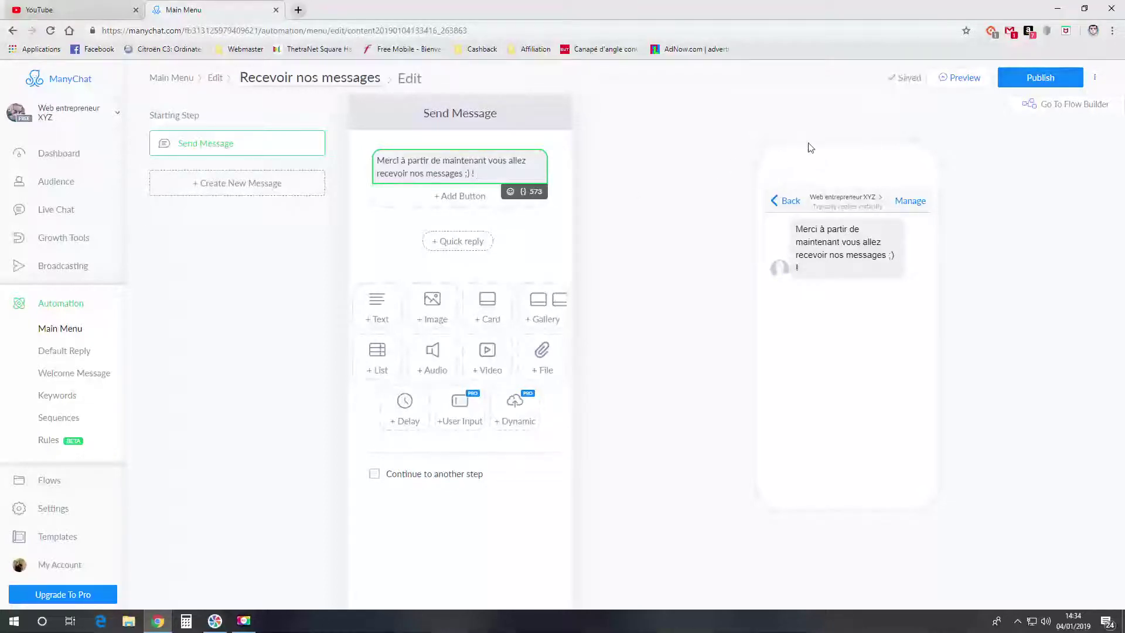
pyautogui.click(1030, 81)
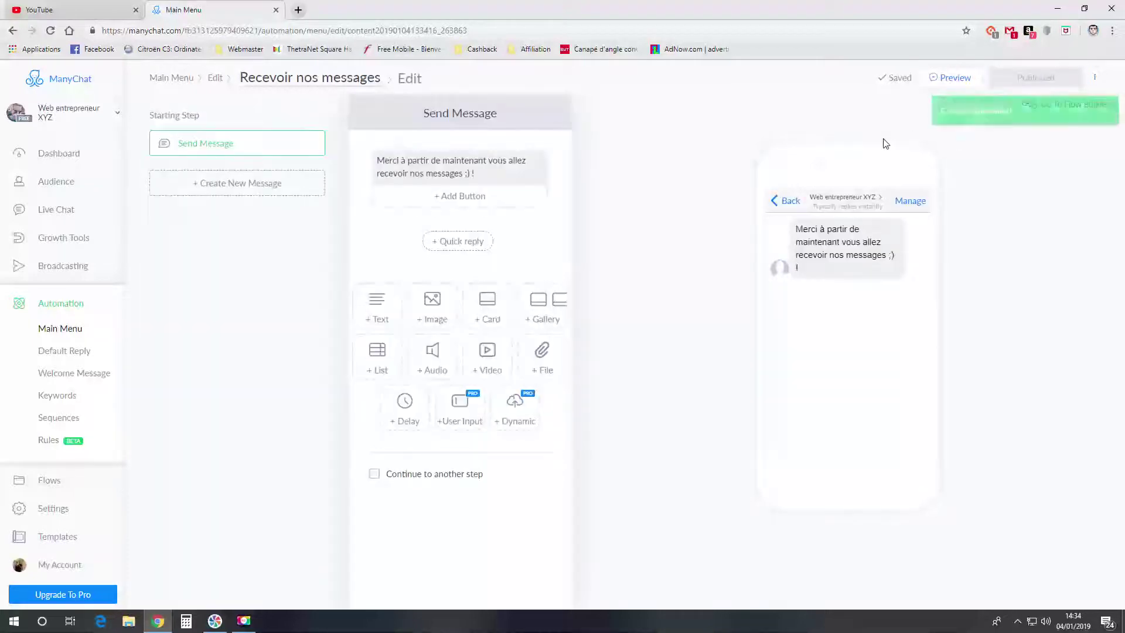
# Create the reply message "Désormais vous ne recevrez plus nos messages :/" for the "Ne plus recevoir nos messages" menu item
pyautogui.click(45, 332)
pyautogui.click(322, 172)
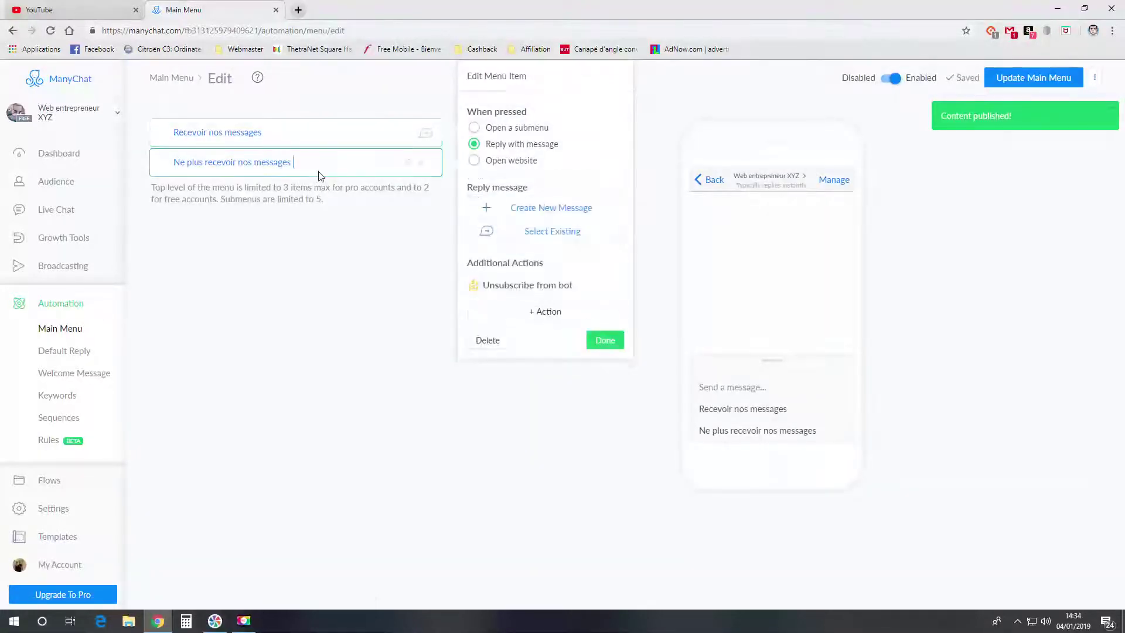
pyautogui.click(524, 209)
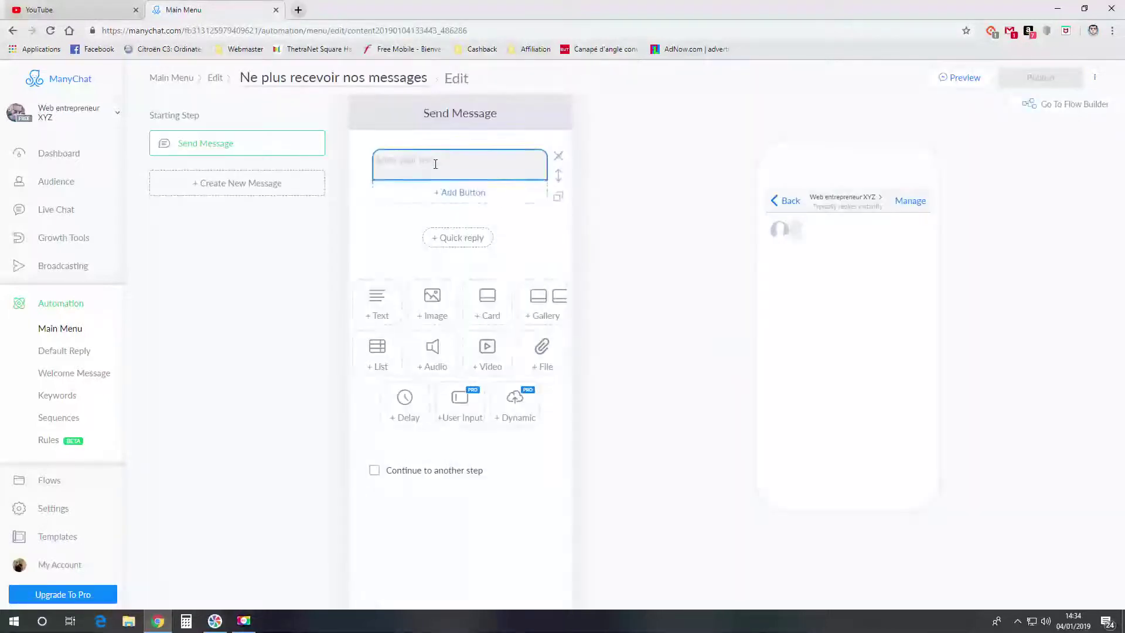
pyautogui.write('D')
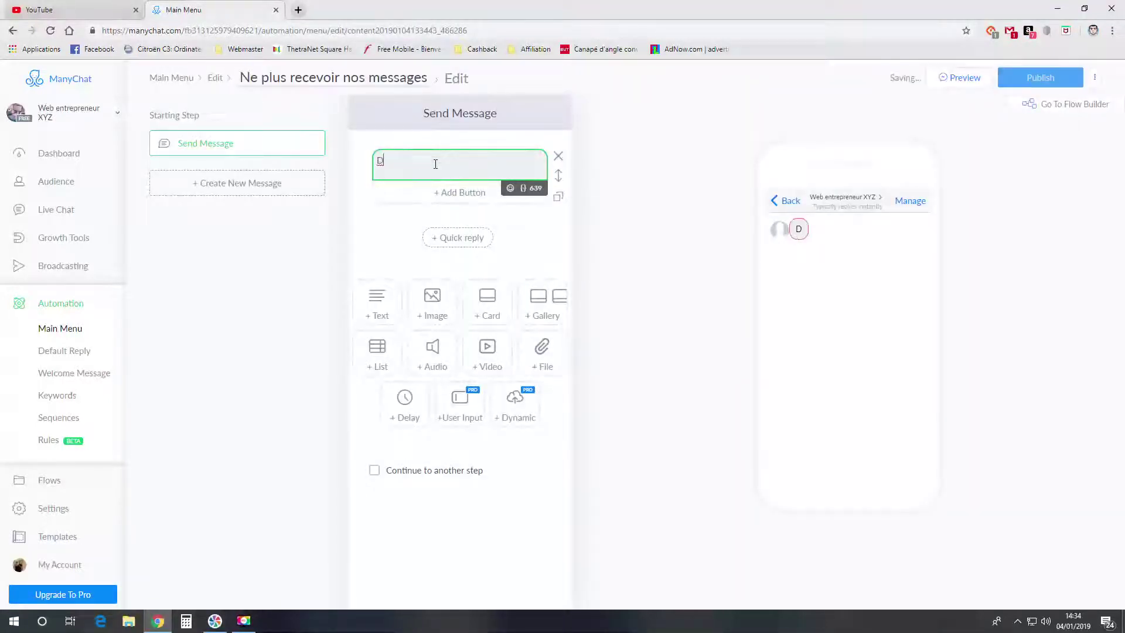
pyautogui.write('ésormains v')
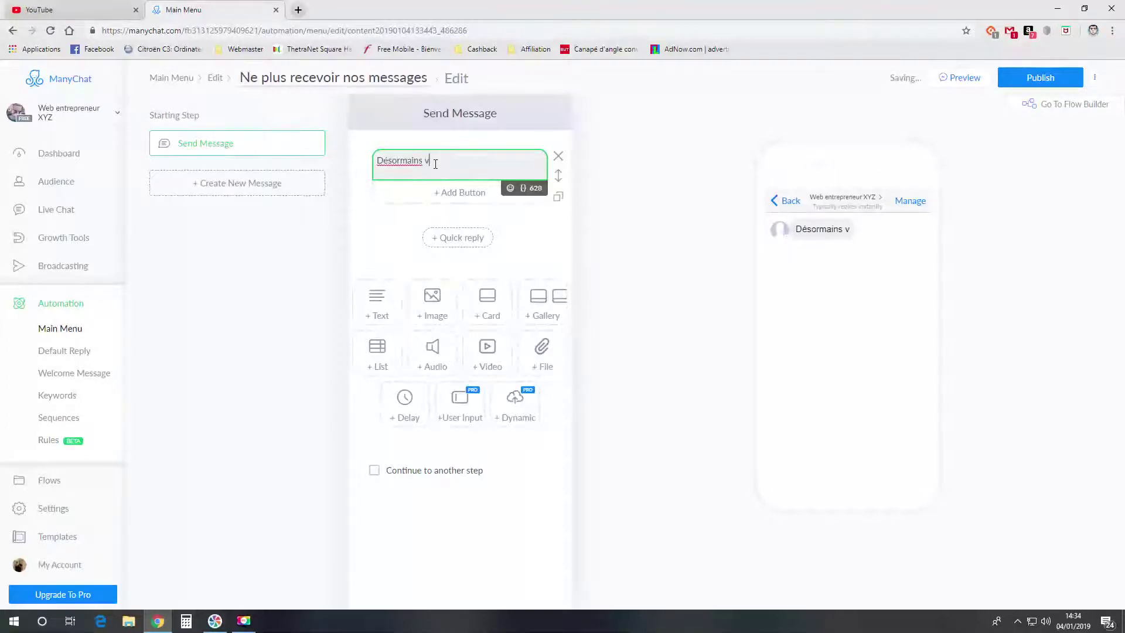
pyautogui.write('ous ne recevrez plus nos messages')
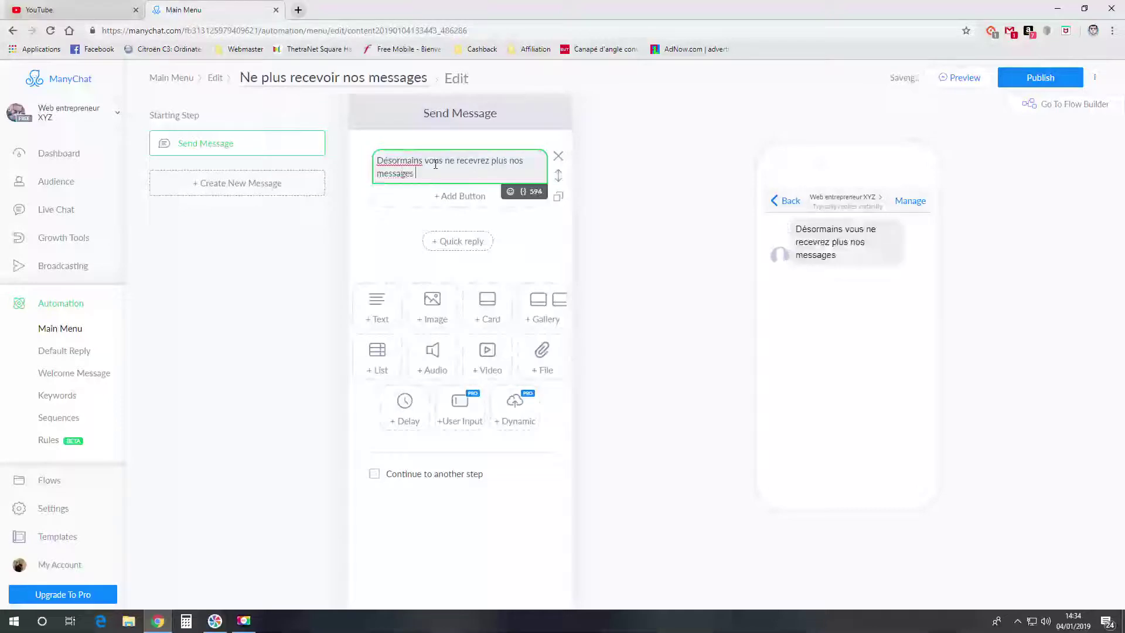
pyautogui.write(' :/')
pyautogui.rightClick(408, 160)
pyautogui.click(425, 167)
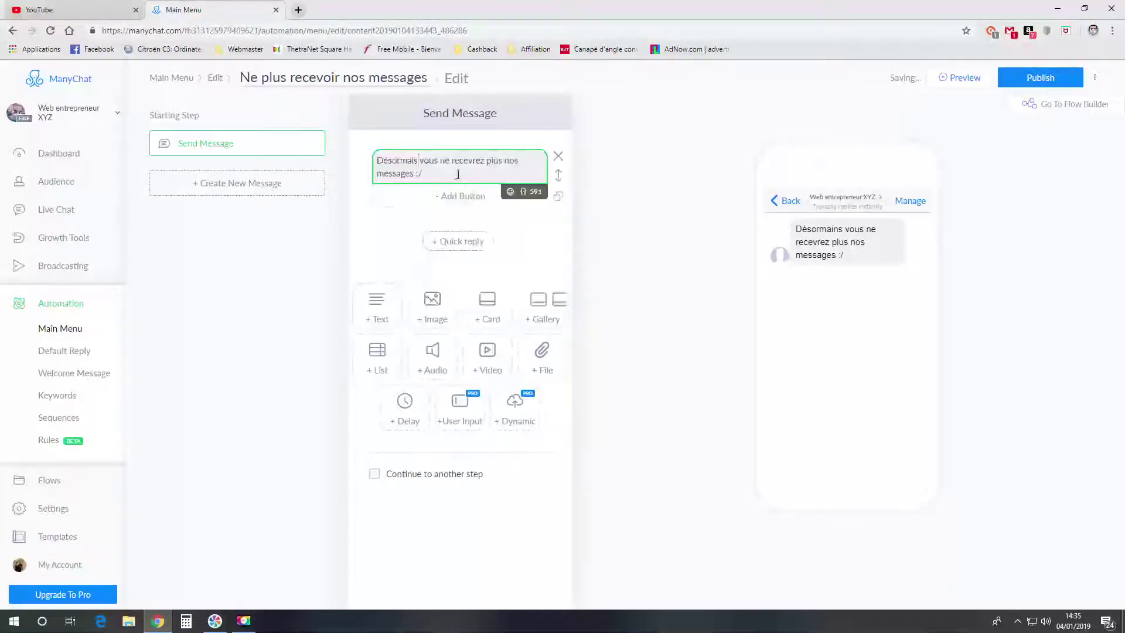
pyautogui.click(609, 200)
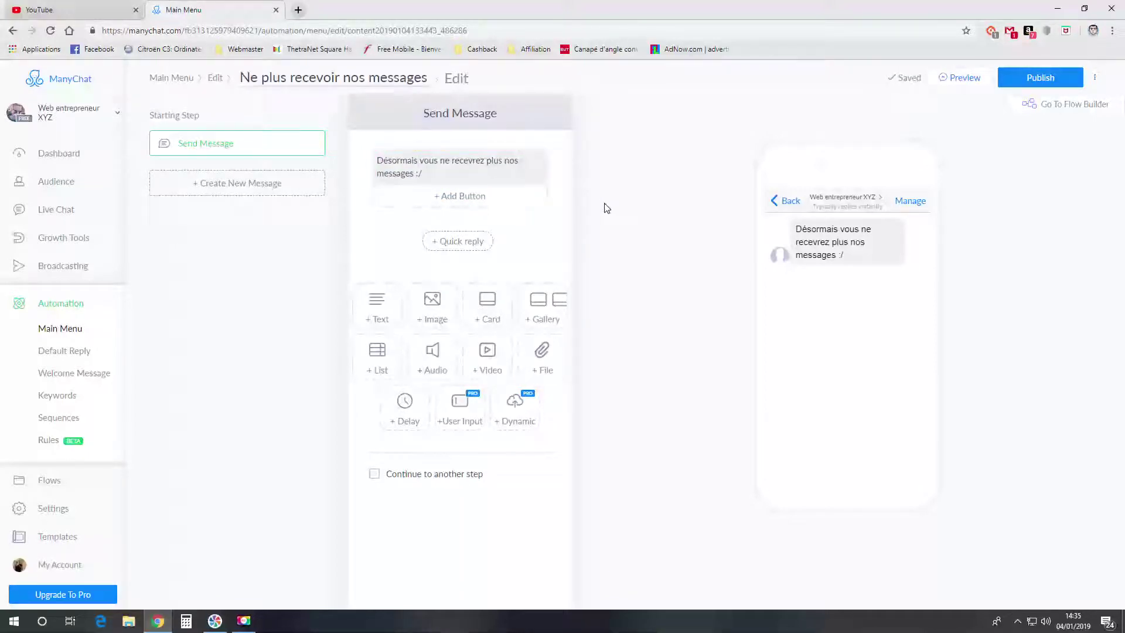
# Update the main menu and review the reply and action settings of both menu items
pyautogui.click(68, 329)
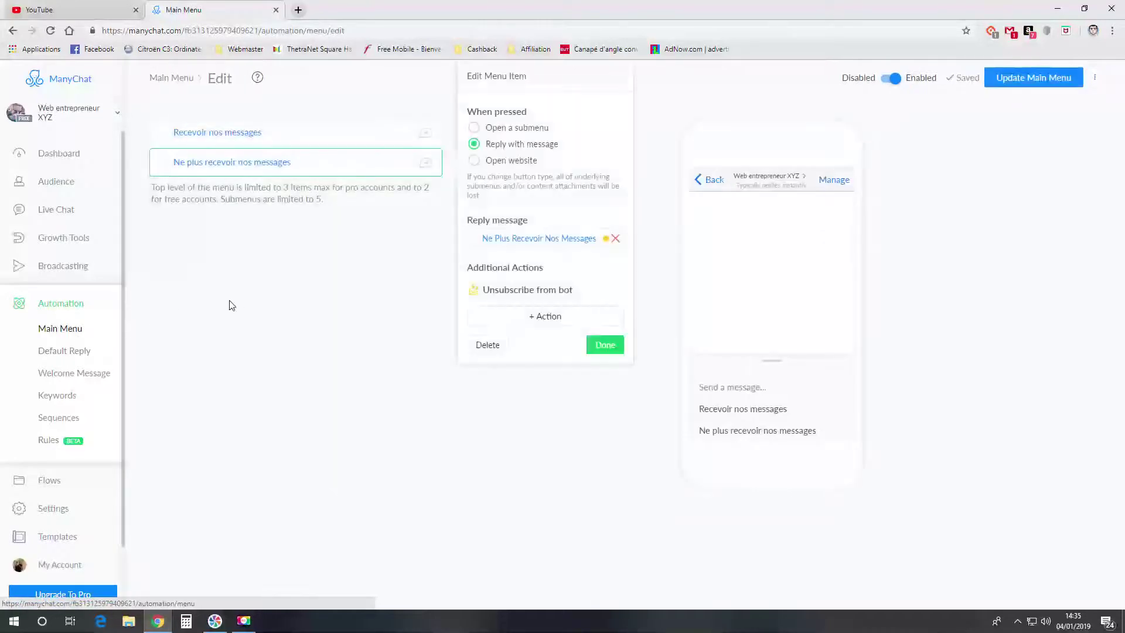
pyautogui.click(1026, 78)
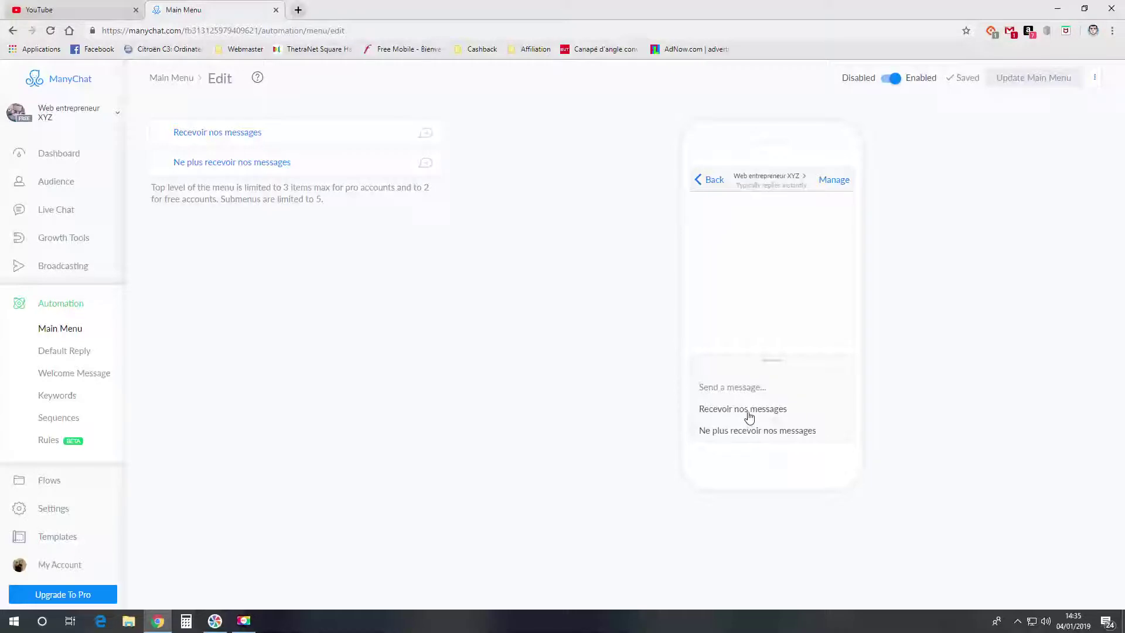
pyautogui.click(382, 142)
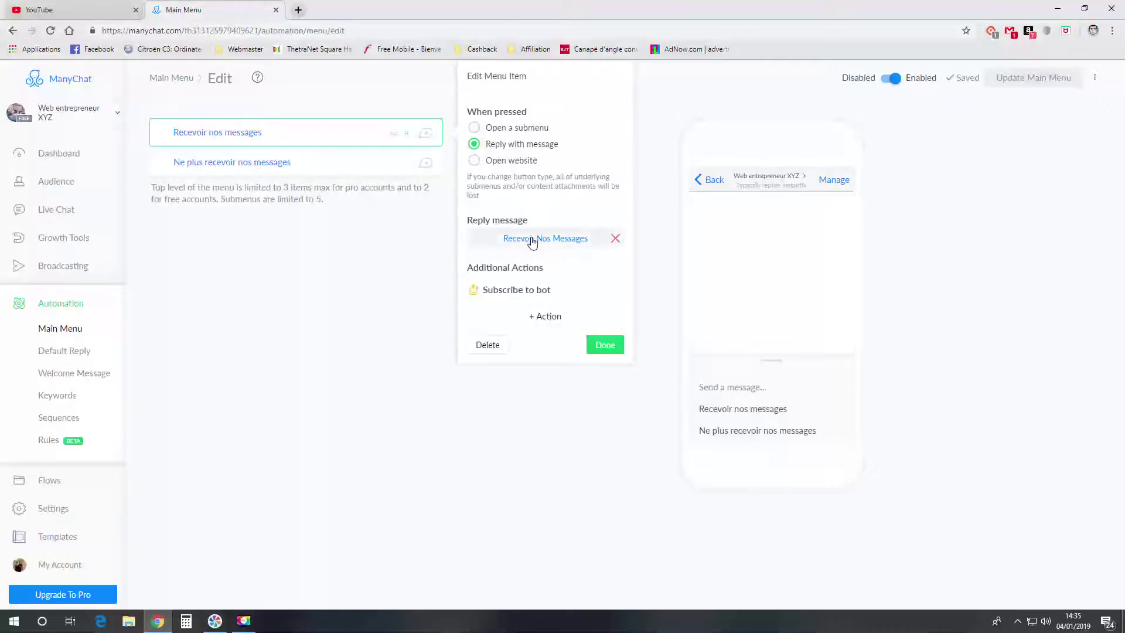
pyautogui.click(378, 161)
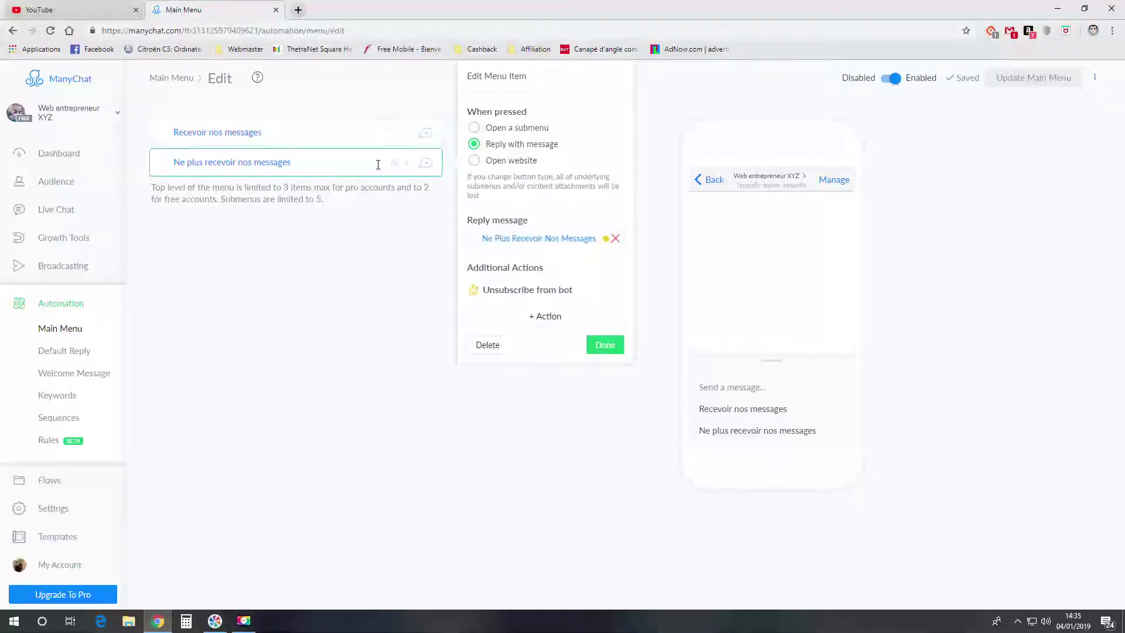
pyautogui.click(482, 442)
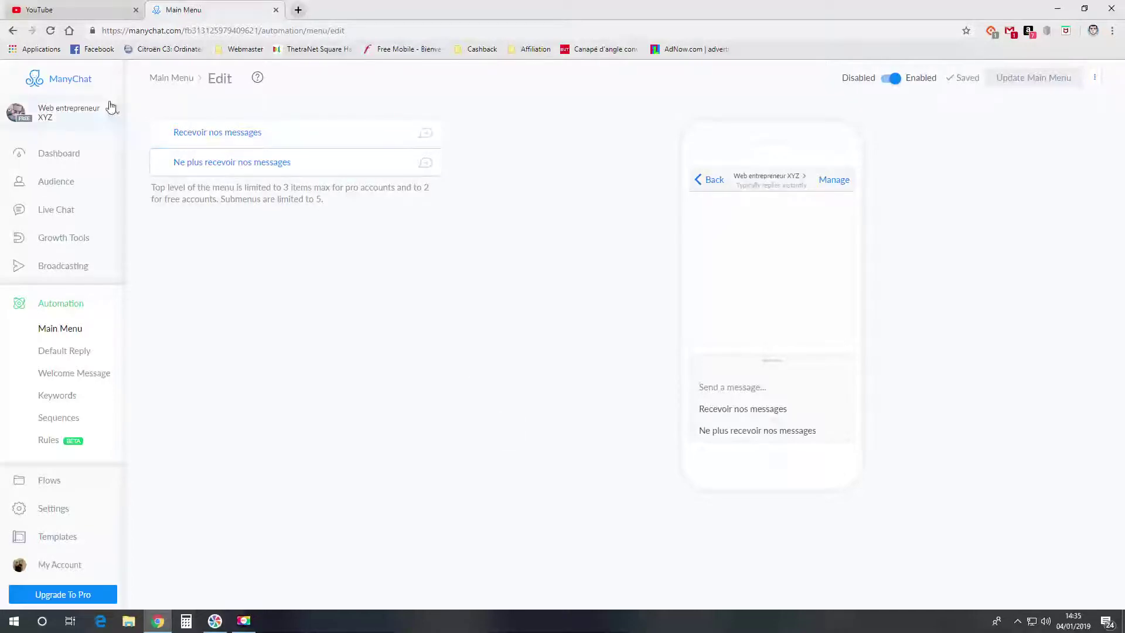
# Open the bot link from the dashboard in a new browser tab and switch to the Messenger conversation
pyautogui.click(73, 85)
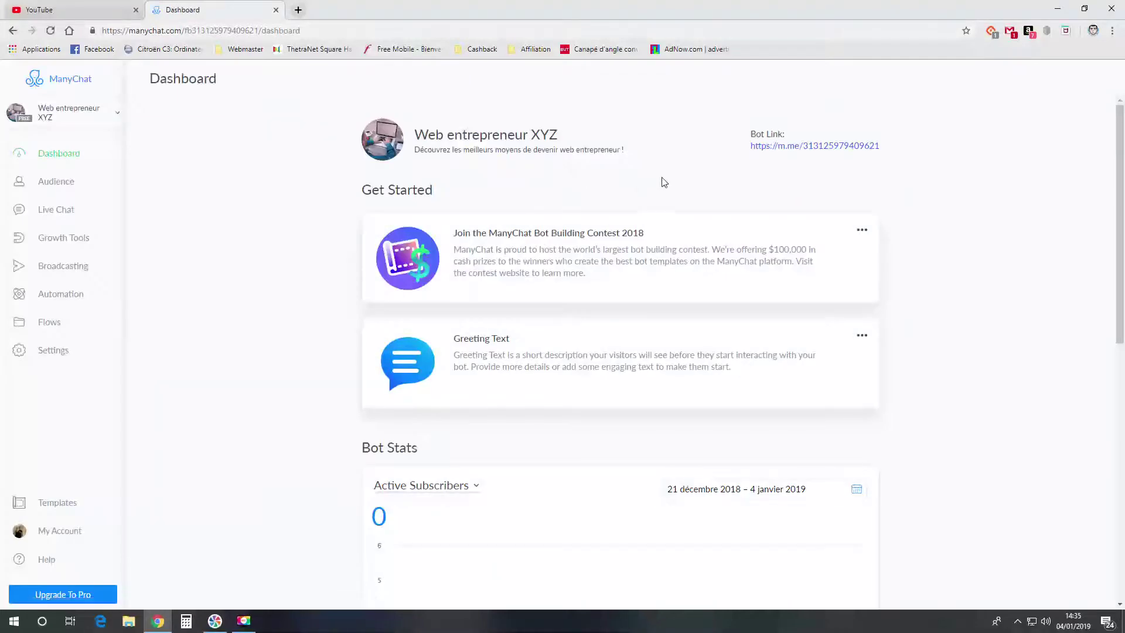
pyautogui.rightClick(781, 152)
pyautogui.click(803, 157)
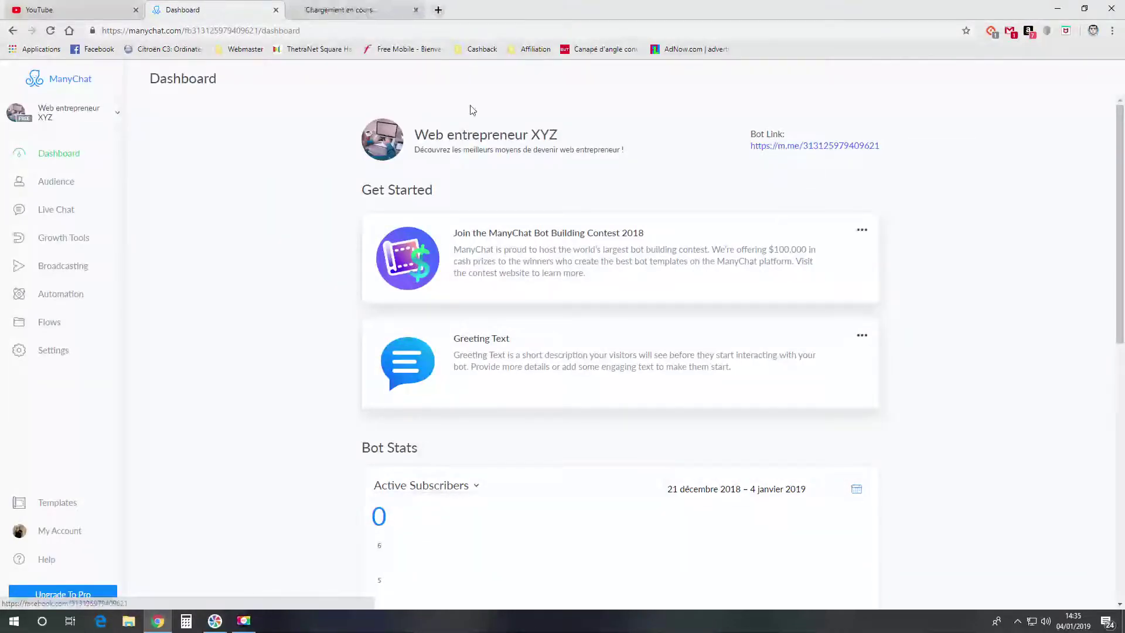
pyautogui.click(371, 9)
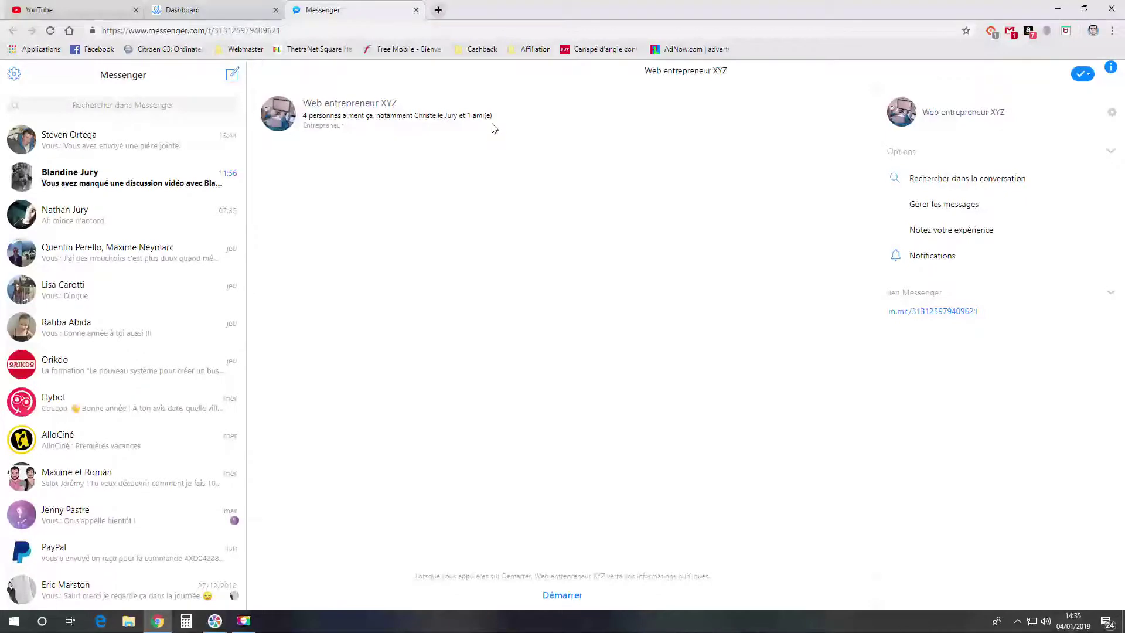
# Start the conversation with the Web entrepreneur XYZ bot and choose "Recevoir nos messages" from its menu
pyautogui.click(561, 595)
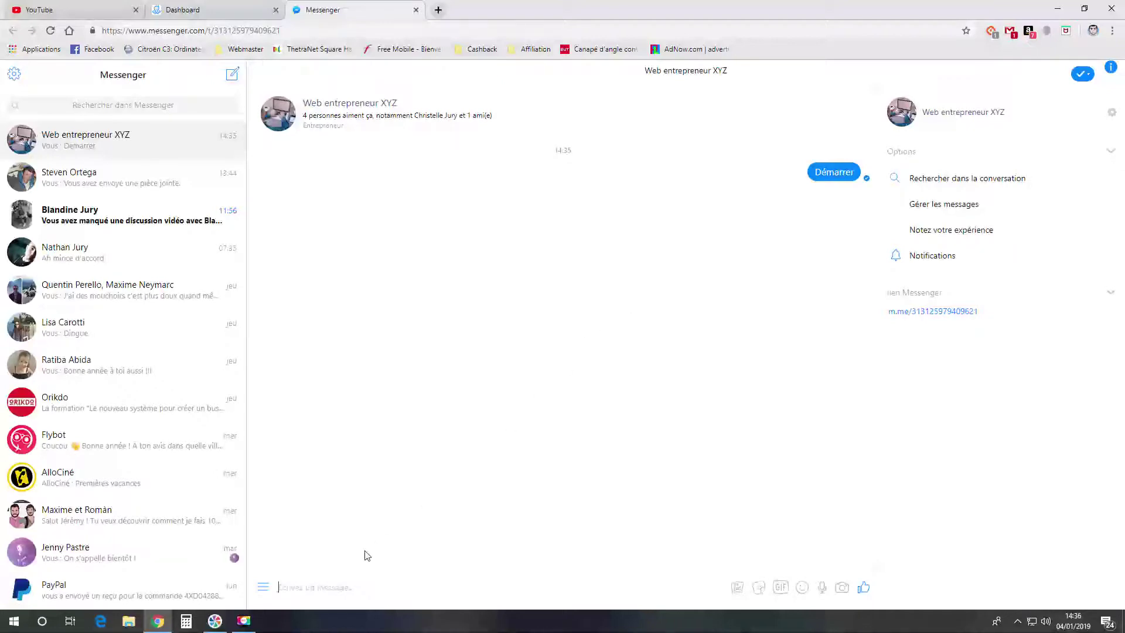
pyautogui.click(264, 589)
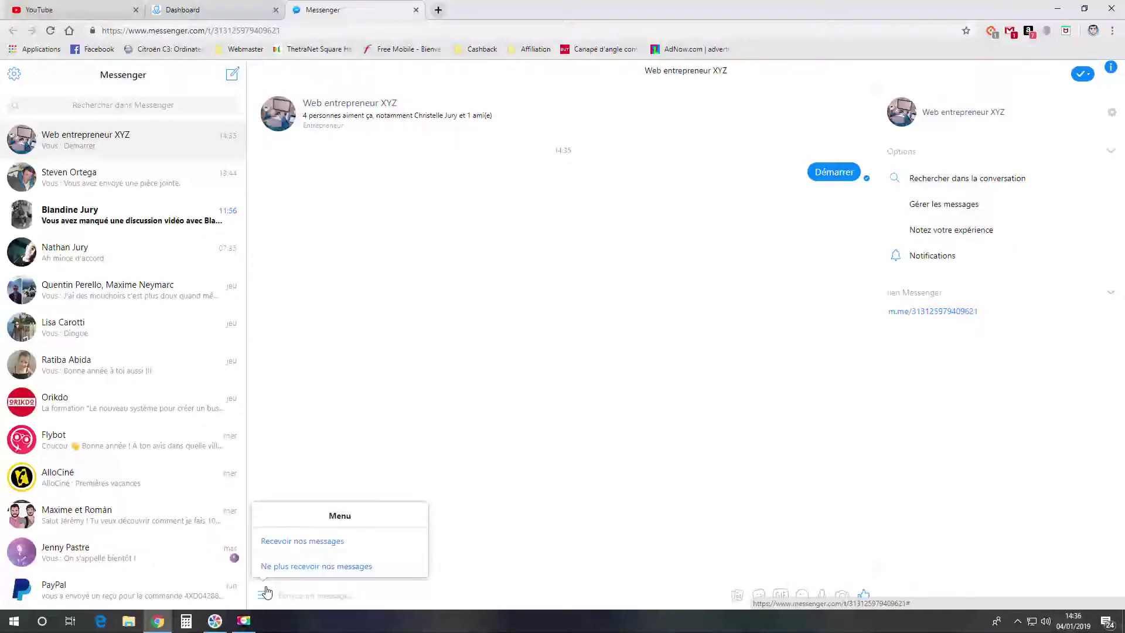
pyautogui.click(295, 547)
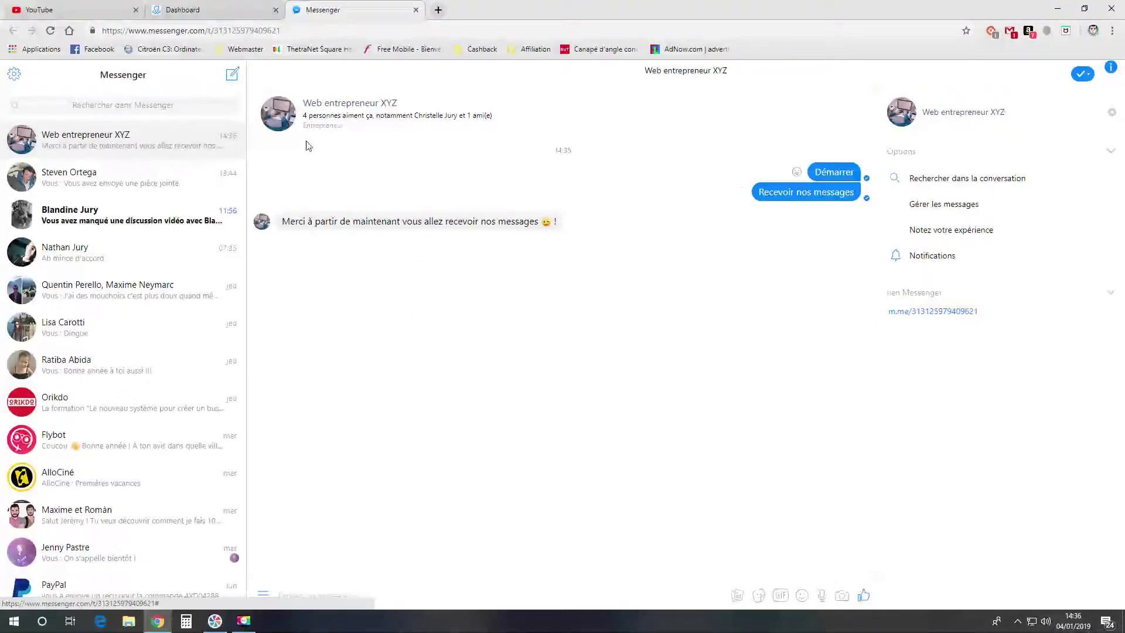
# Switch back to ManyChat and check the refreshed active subscriber statistics on the dashboard
pyautogui.click(215, 10)
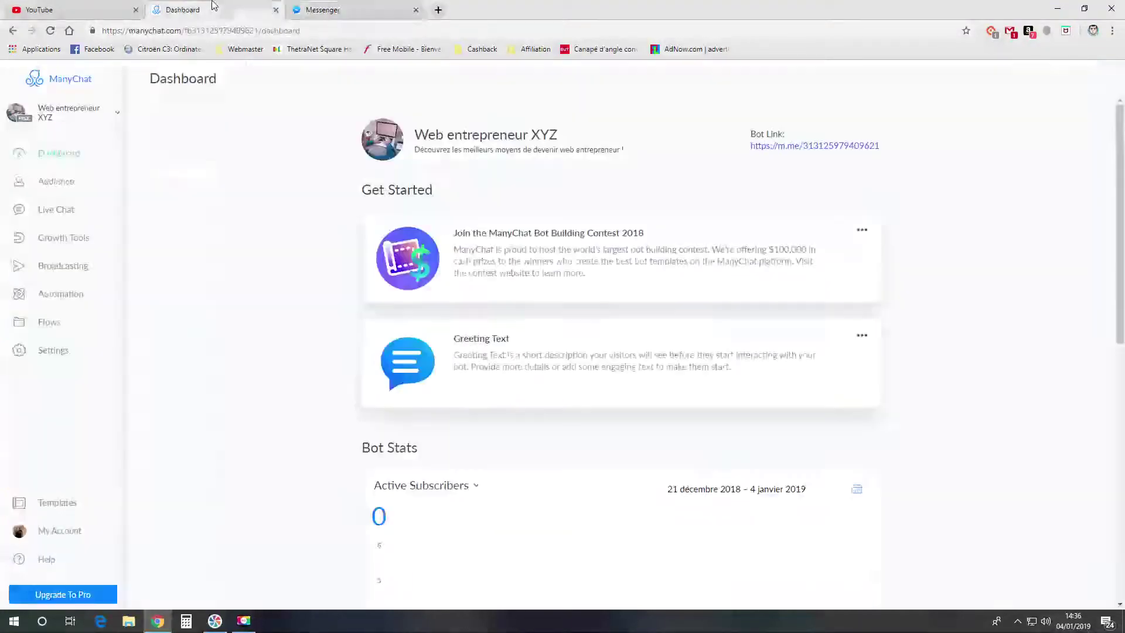
pyautogui.click(62, 115)
pyautogui.click(64, 123)
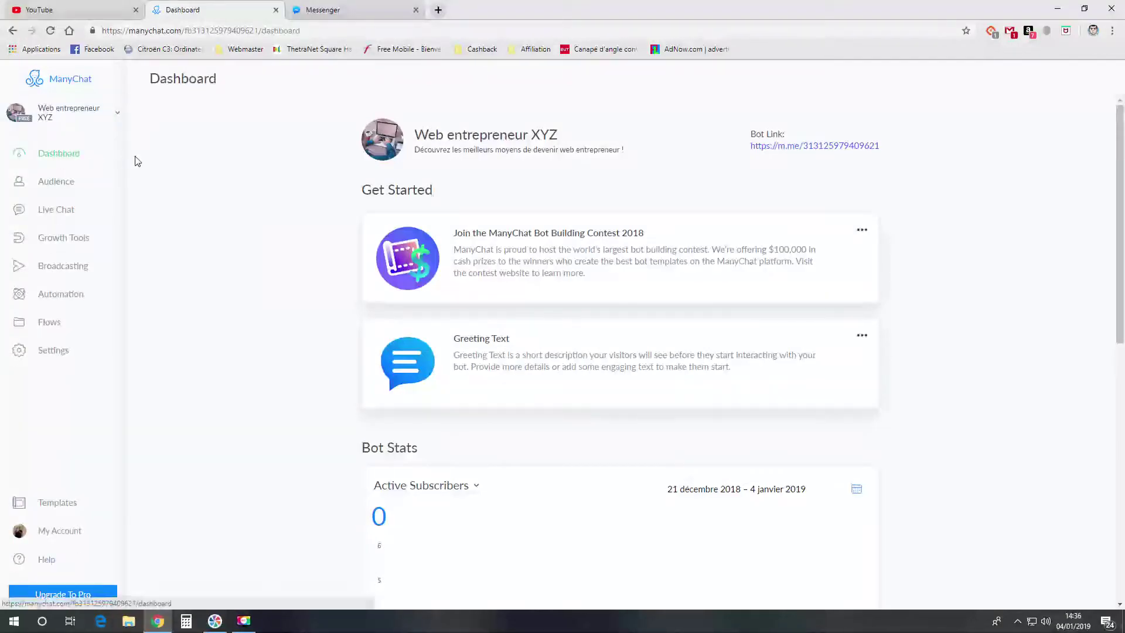
pyautogui.scroll(-5, 148, 161)
pyautogui.click(68, 180)
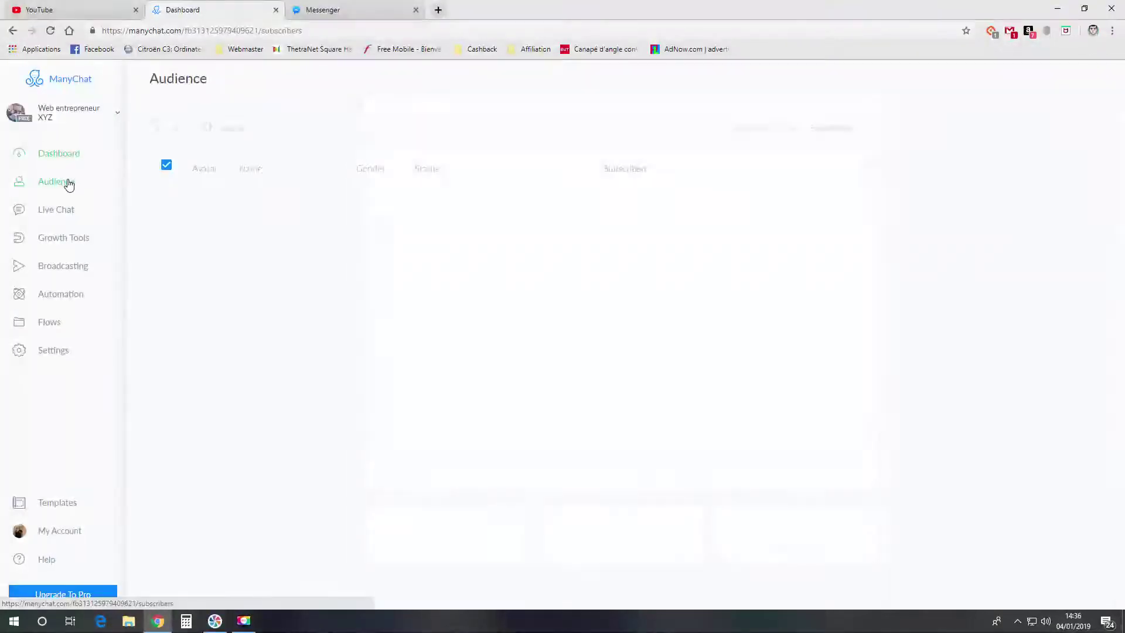
pyautogui.click(59, 159)
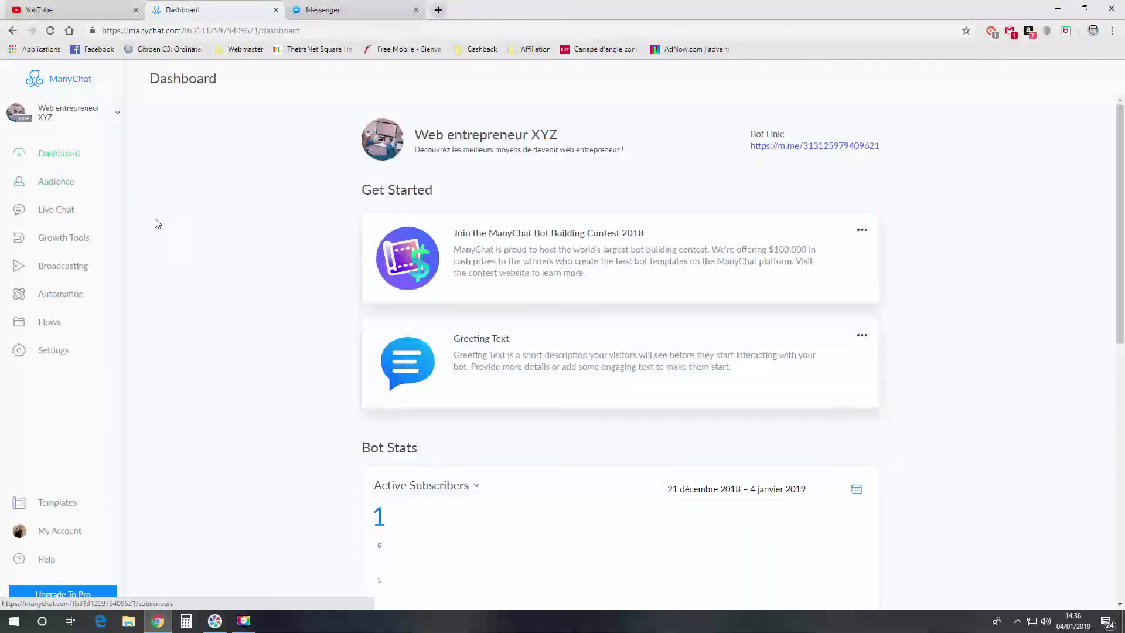
pyautogui.scroll(-6, 379, 427)
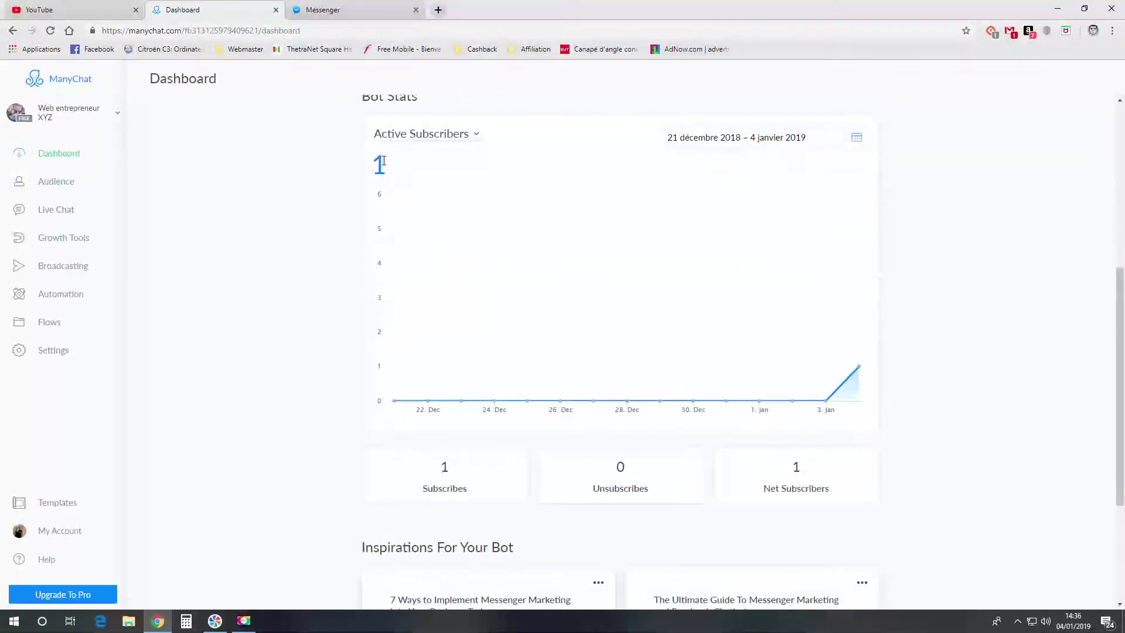
# Create a new broadcast and open the text block of its post for editing
pyautogui.click(92, 296)
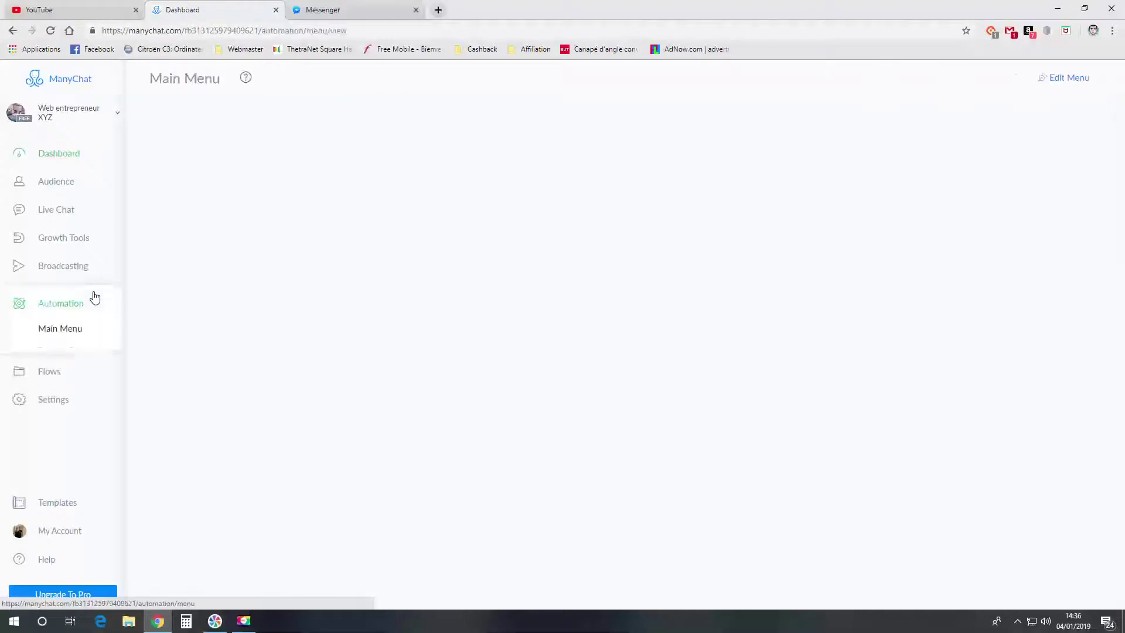
pyautogui.click(66, 265)
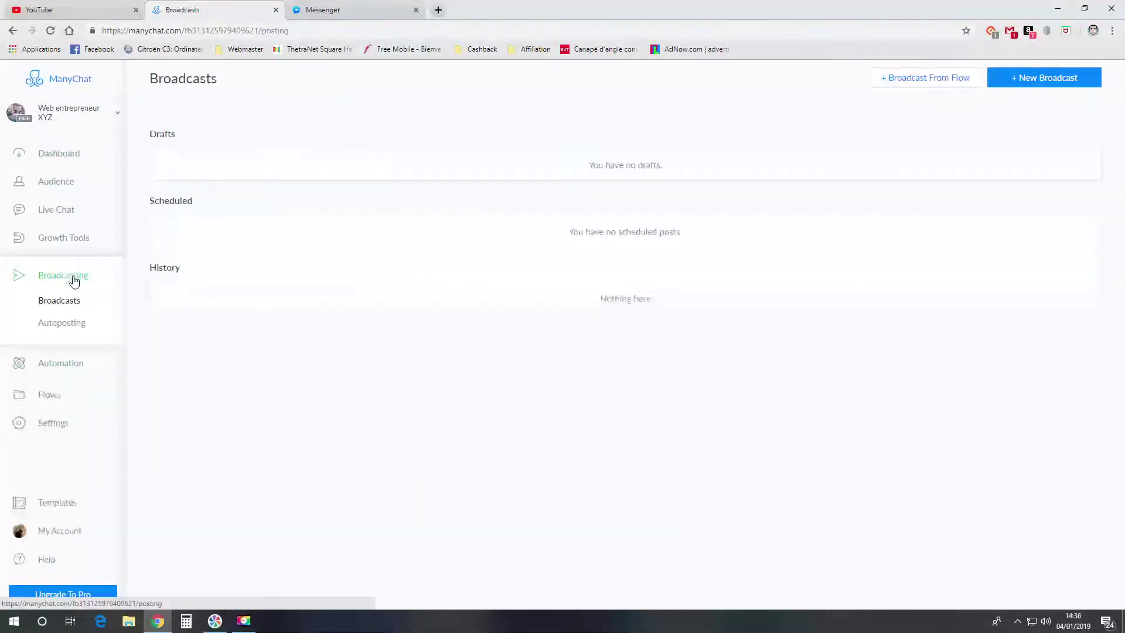
pyautogui.click(72, 326)
pyautogui.click(59, 300)
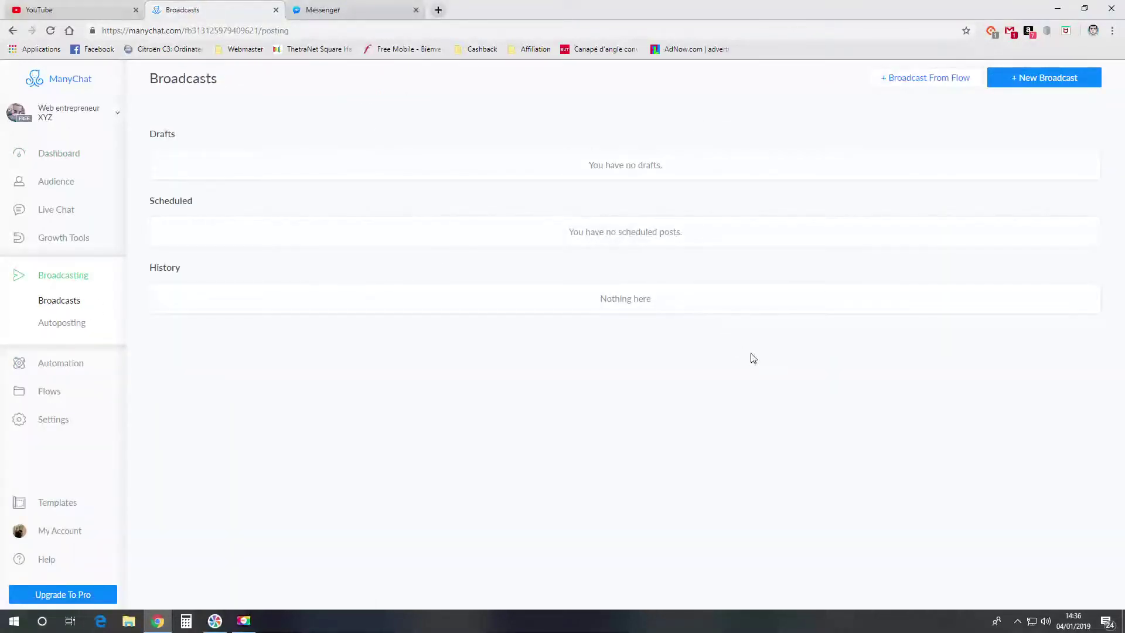
pyautogui.click(1009, 83)
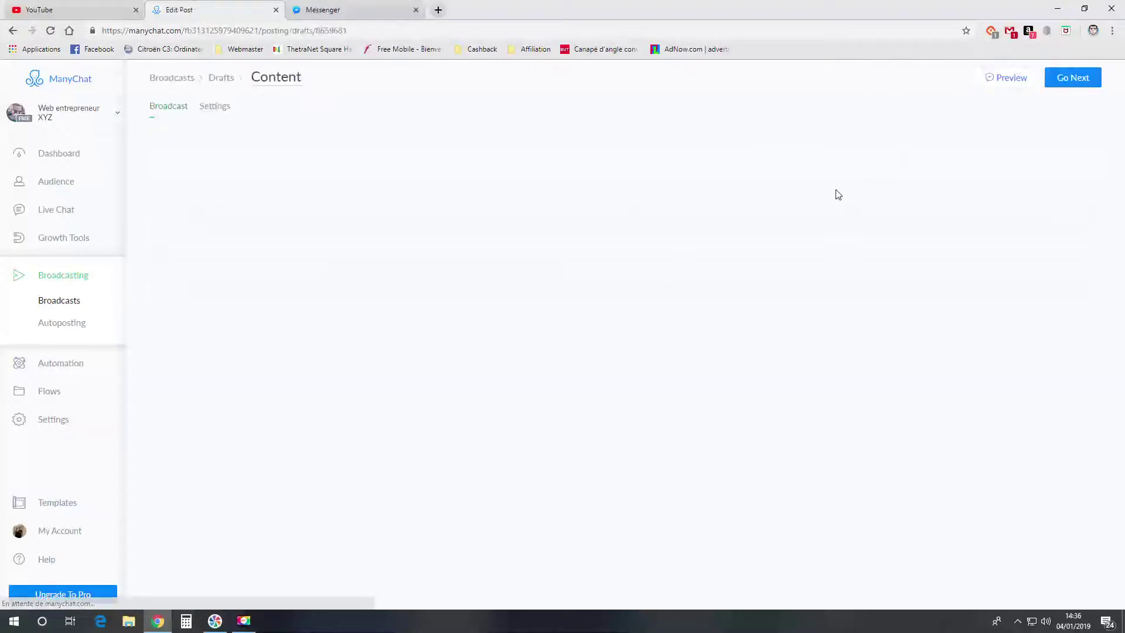
pyautogui.click(505, 189)
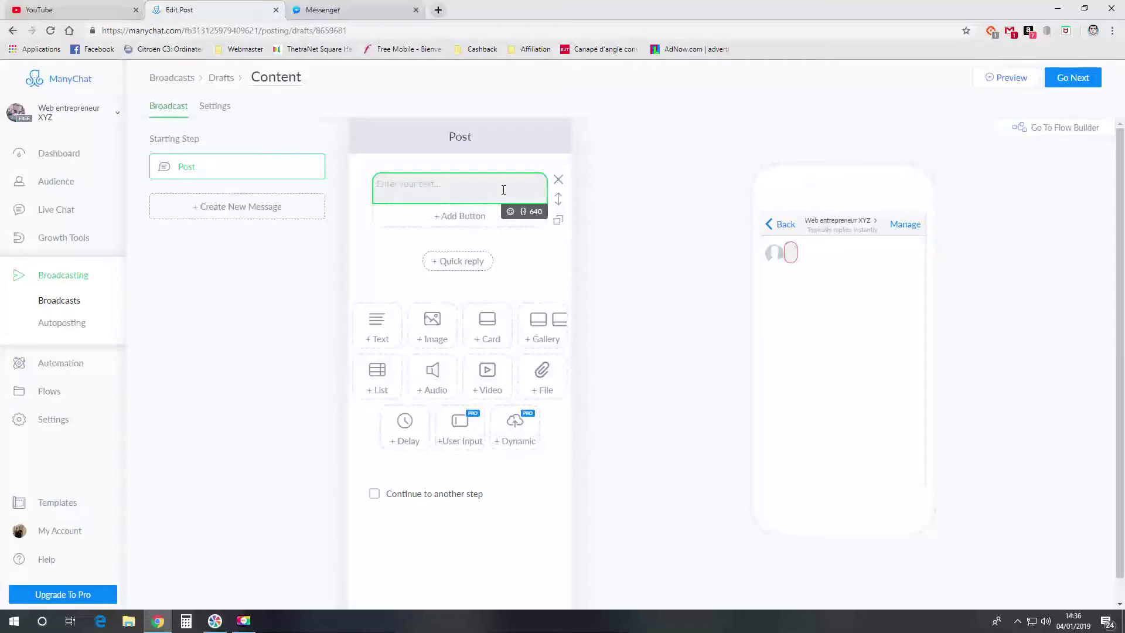
# Return to the dashboard and look over the bot's subscriber statistics
pyautogui.click(69, 363)
pyautogui.click(63, 154)
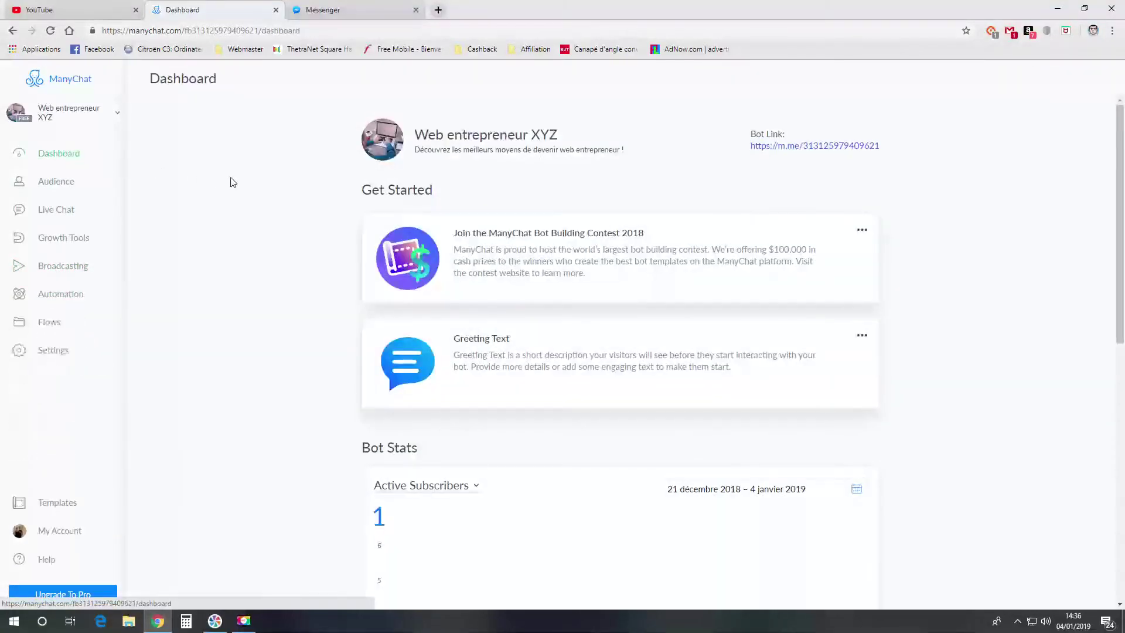
pyautogui.scroll(-5, 232, 182)
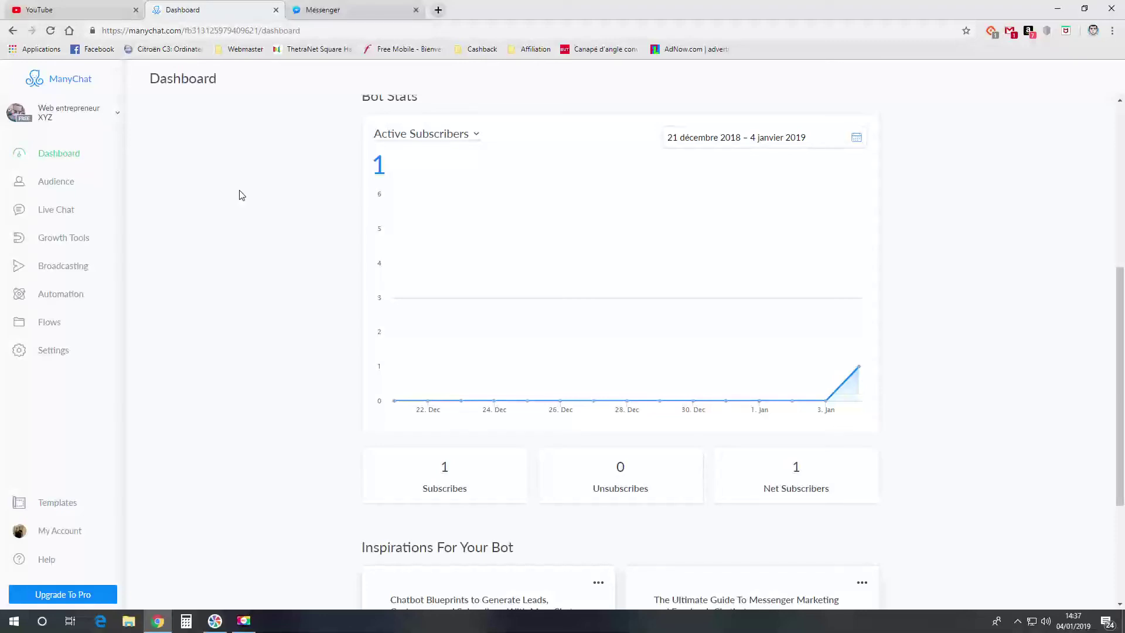
pyautogui.scroll(6, 243, 194)
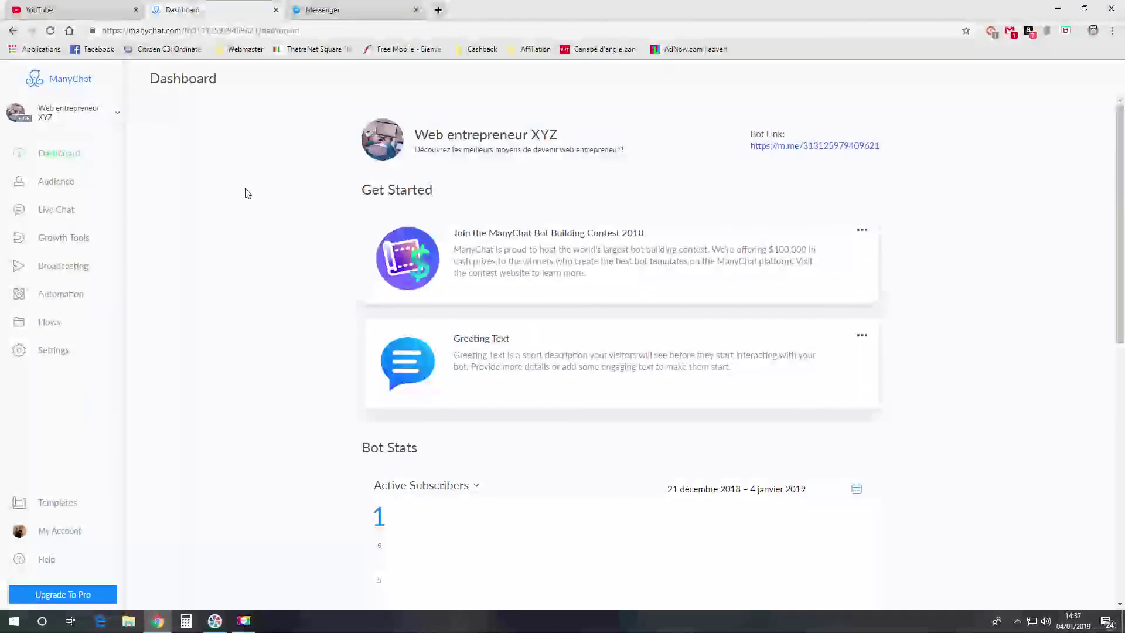